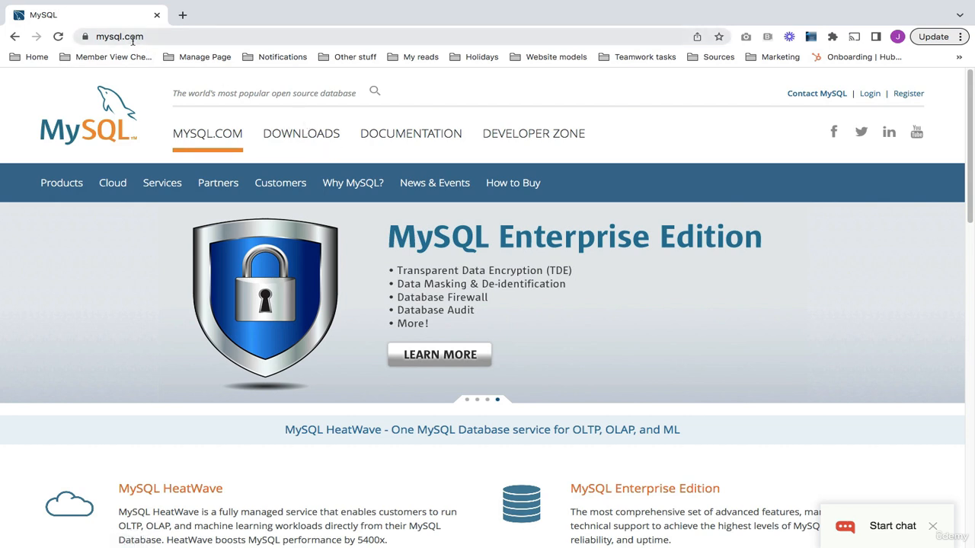
Go through DOWNLOADS to the MySQL Community (GPL) Downloads page on dev.mysql.com
{"action": "left_click", "coordinate": [288, 136]}
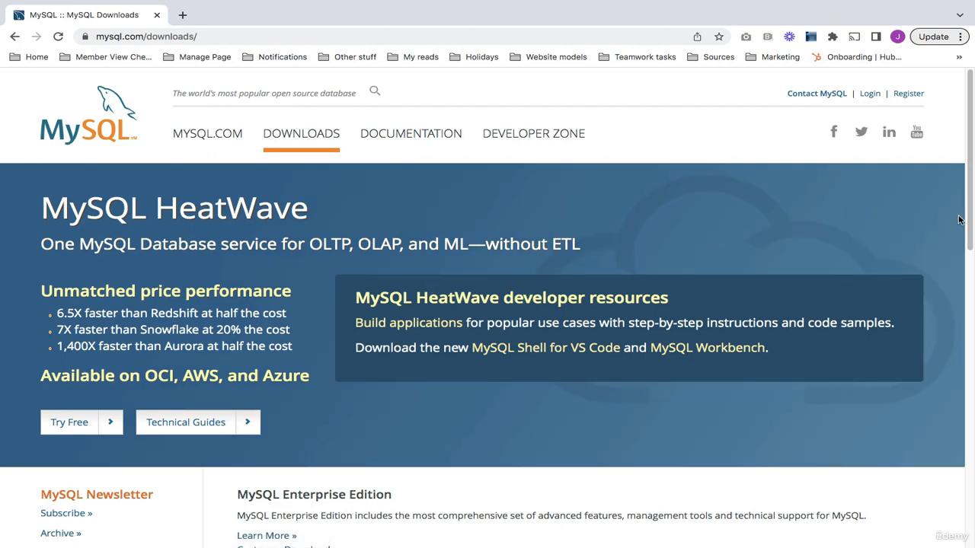
{"action": "left_click_drag", "start_coordinate": [968, 223], "coordinate": [968, 453]}
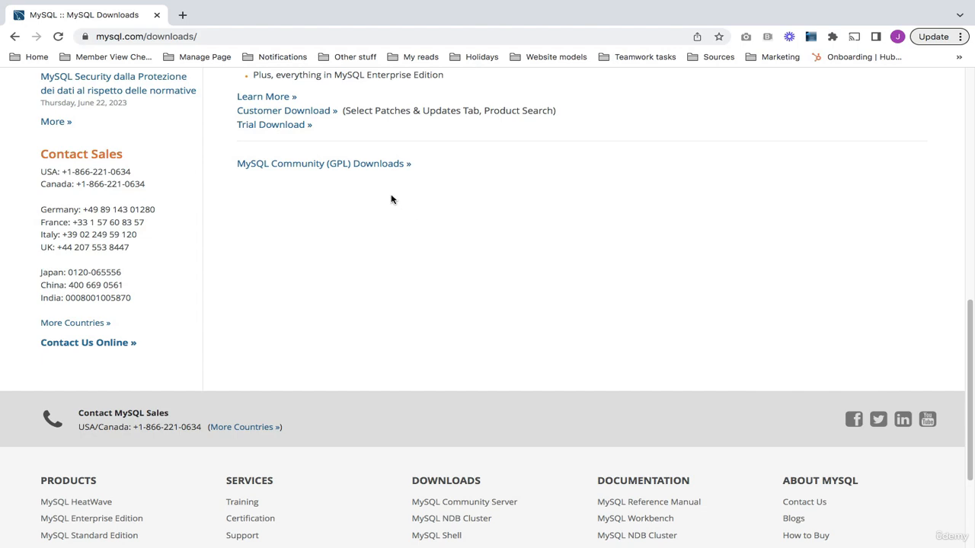
{"action": "left_click", "coordinate": [346, 173]}
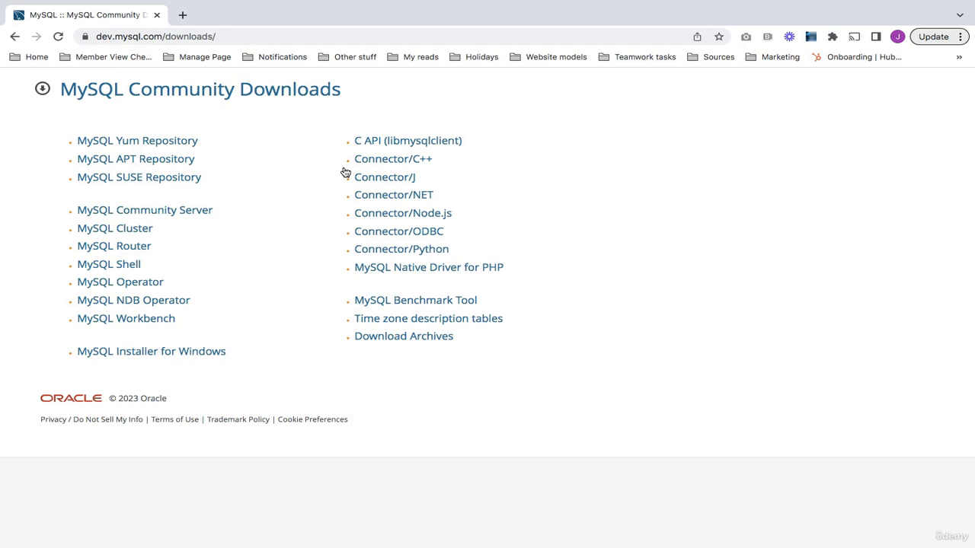
Open MySQL Community Server 8.0.33 and review its macOS 13 DMG and TAR packages
{"action": "left_click", "coordinate": [188, 211]}
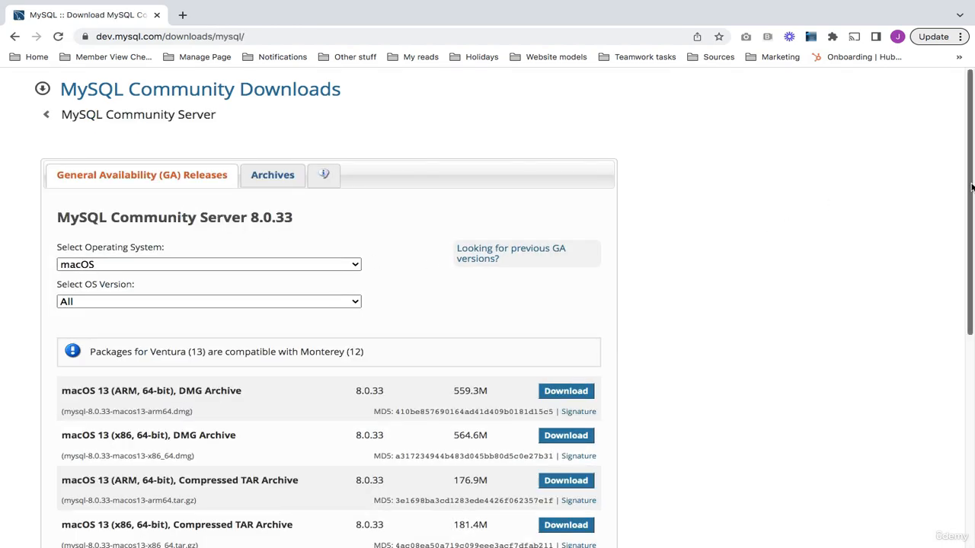
{"action": "left_click_drag", "start_coordinate": [972, 187], "coordinate": [941, 233]}
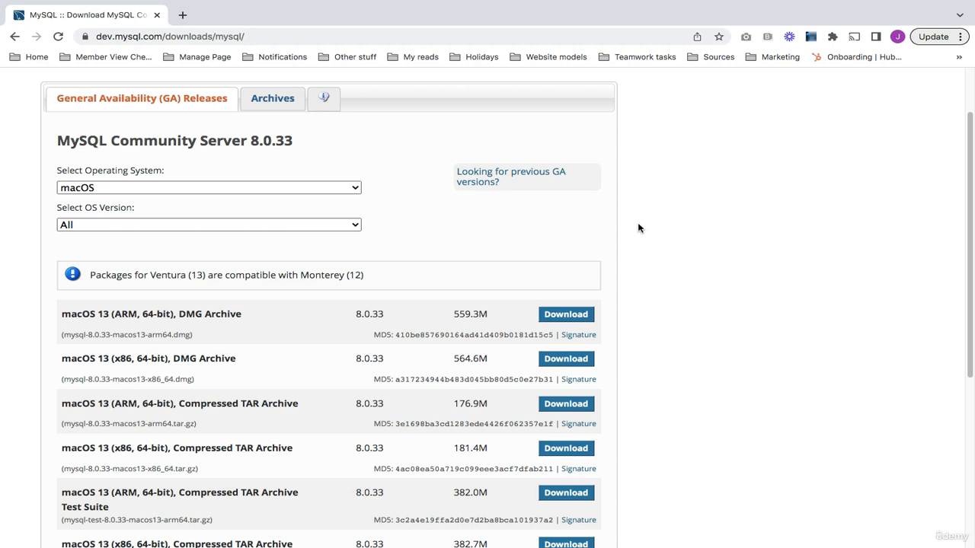
{"action": "left_click", "coordinate": [349, 224]}
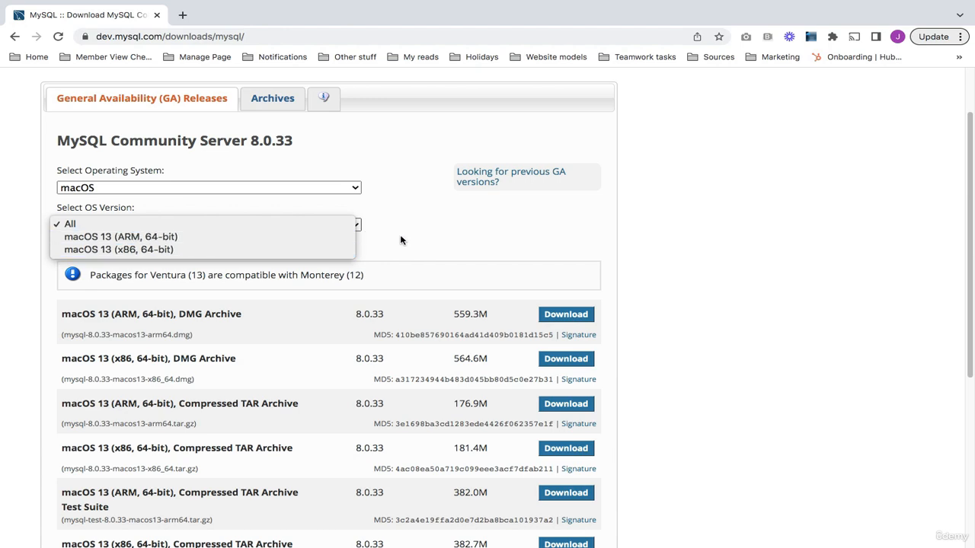
{"action": "left_click", "coordinate": [424, 236]}
{"action": "scroll", "coordinate": [465, 235], "scroll_direction": "up", "scroll_amount": 2}
{"action": "scroll", "coordinate": [590, 288], "scroll_direction": "down", "scroll_amount": 5}
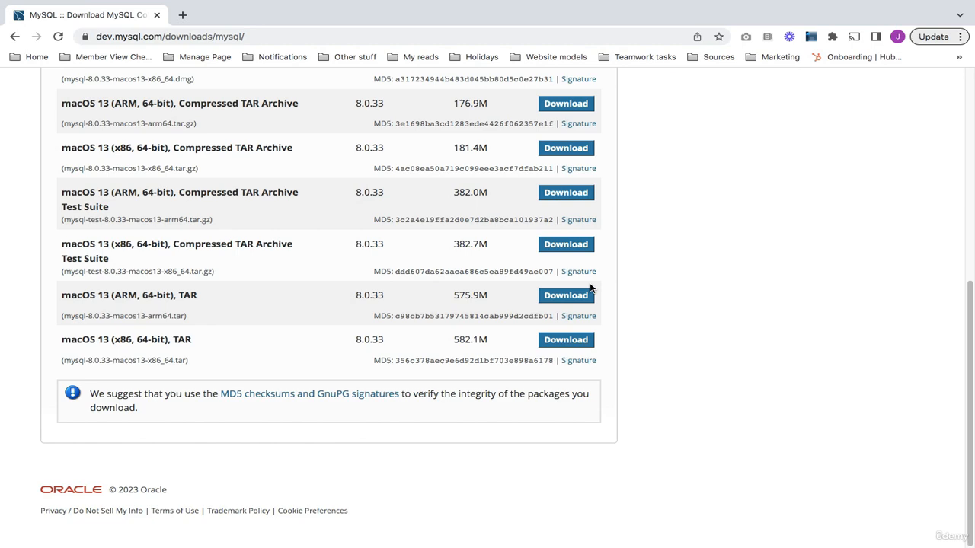
{"action": "scroll", "coordinate": [590, 289], "scroll_direction": "up", "scroll_amount": 5}
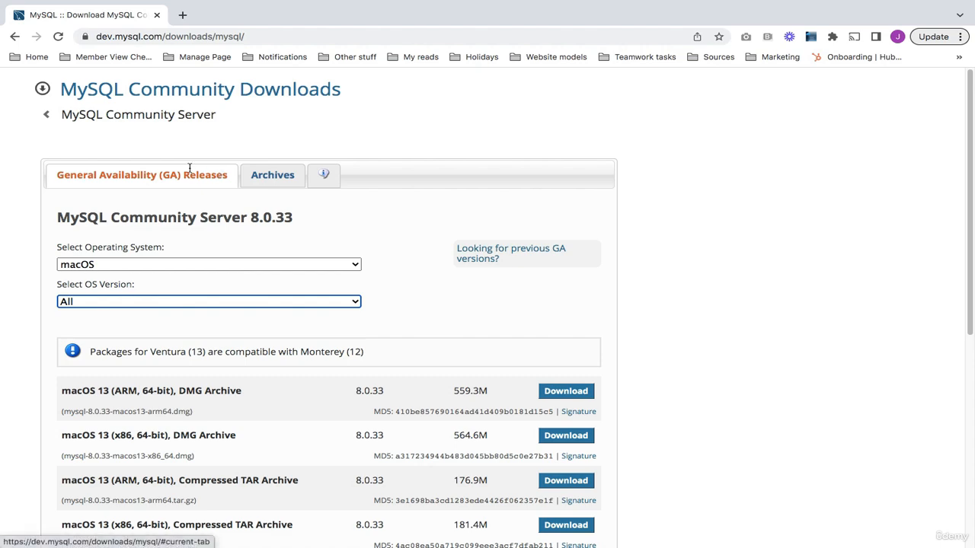
Open the Archives tab and try product versions 8.0.30 and 8.0.32, leaving OS at All
{"action": "left_click", "coordinate": [253, 183]}
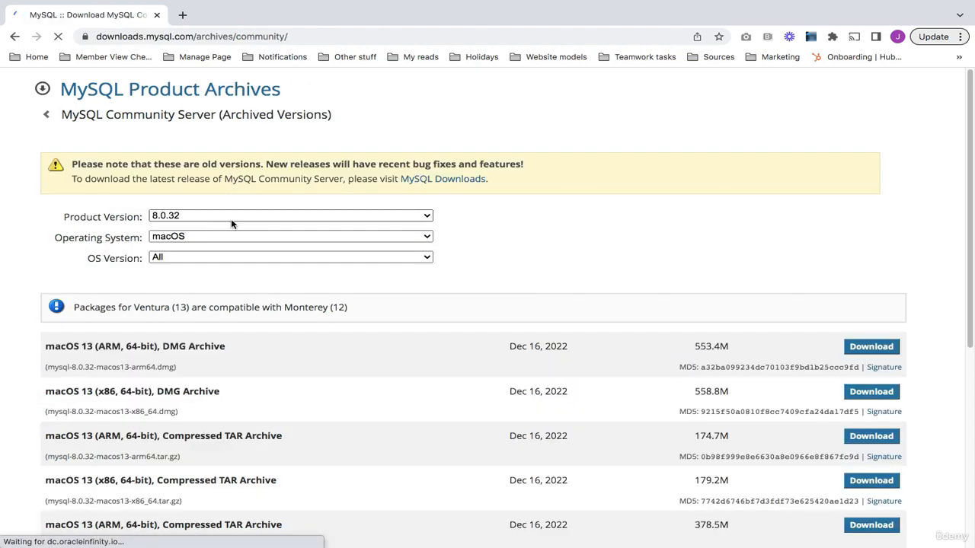
{"action": "left_click", "coordinate": [232, 219]}
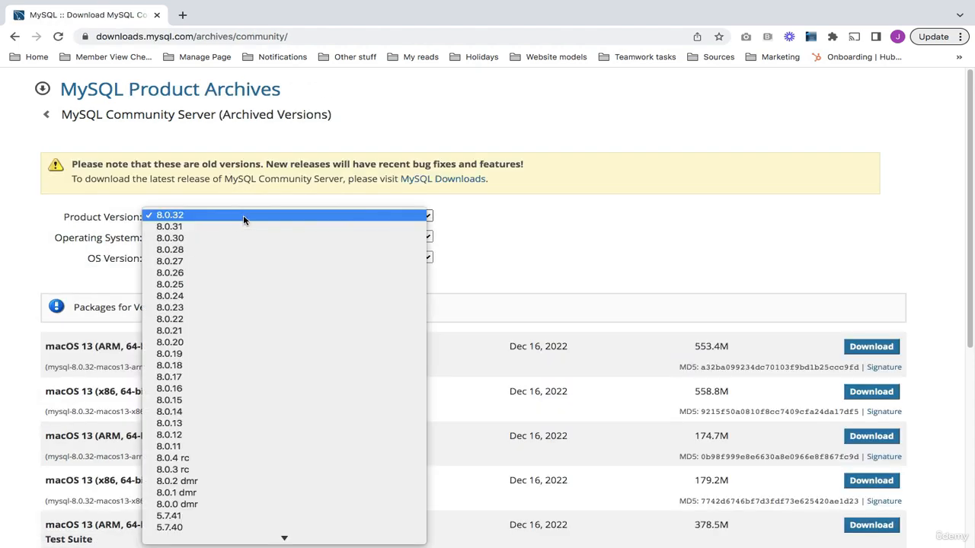
{"action": "left_click", "coordinate": [400, 235]}
{"action": "left_click", "coordinate": [375, 217]}
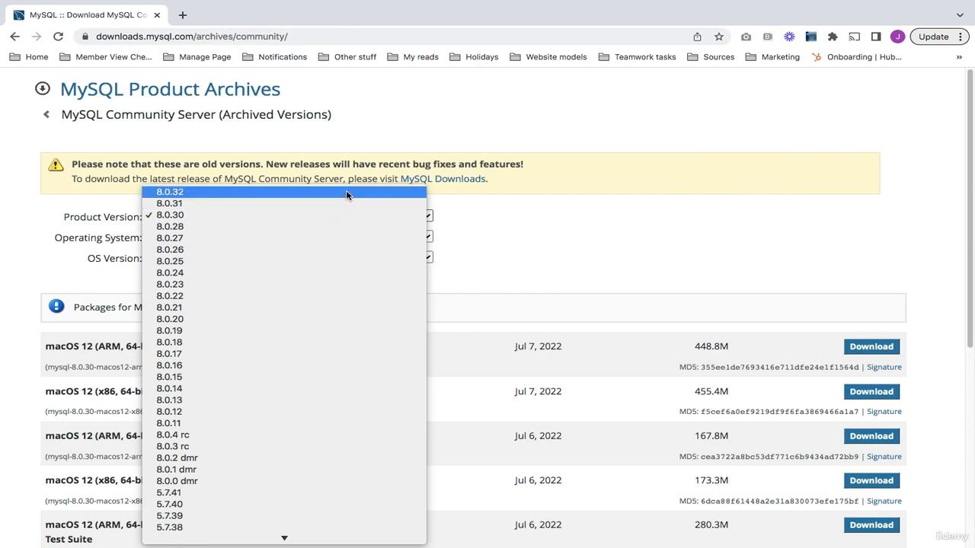
{"action": "left_click", "coordinate": [427, 217]}
{"action": "left_click", "coordinate": [386, 255]}
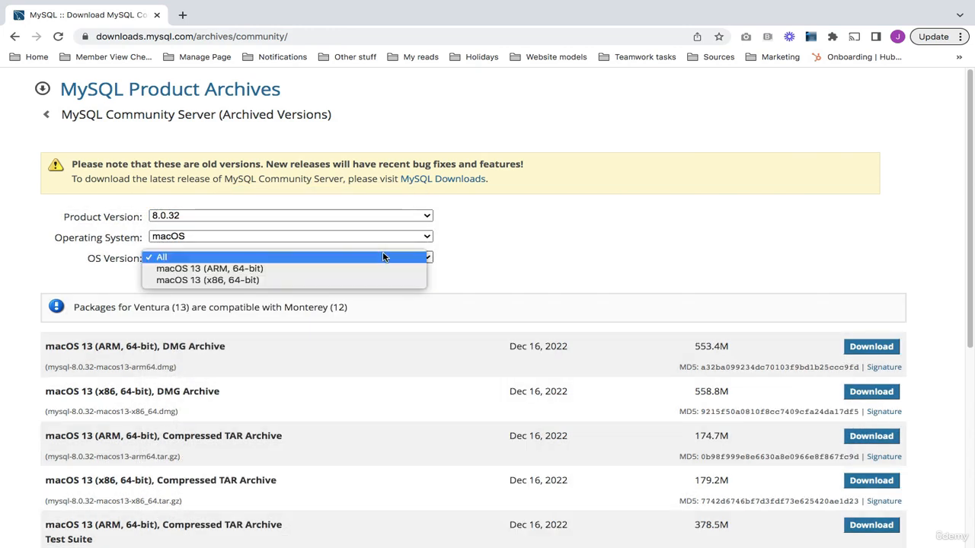
{"action": "left_click", "coordinate": [543, 266]}
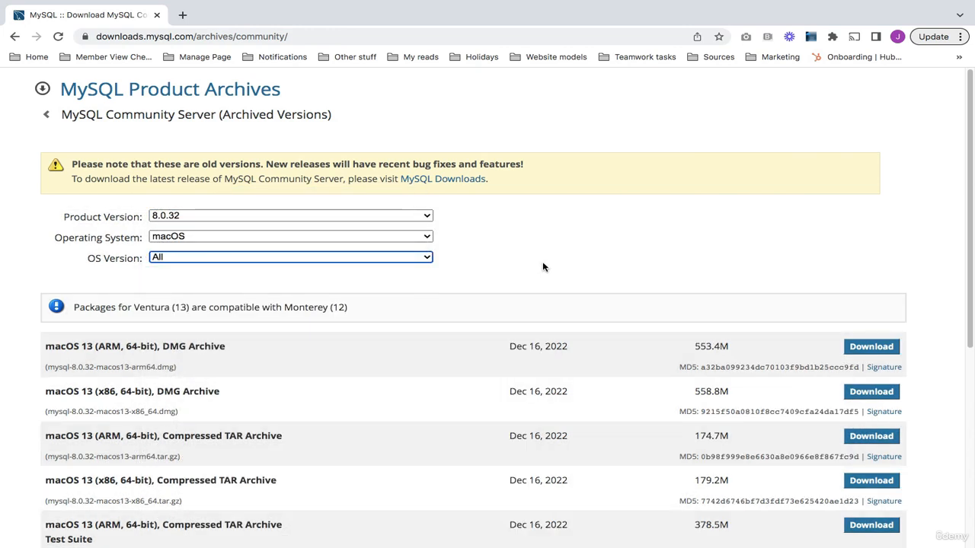
Choose product version 8.0.18 and download the macOS 10.14 DMG Archive
{"action": "left_click", "coordinate": [260, 218]}
{"action": "scroll", "coordinate": [267, 275], "scroll_direction": "down", "scroll_amount": 3}
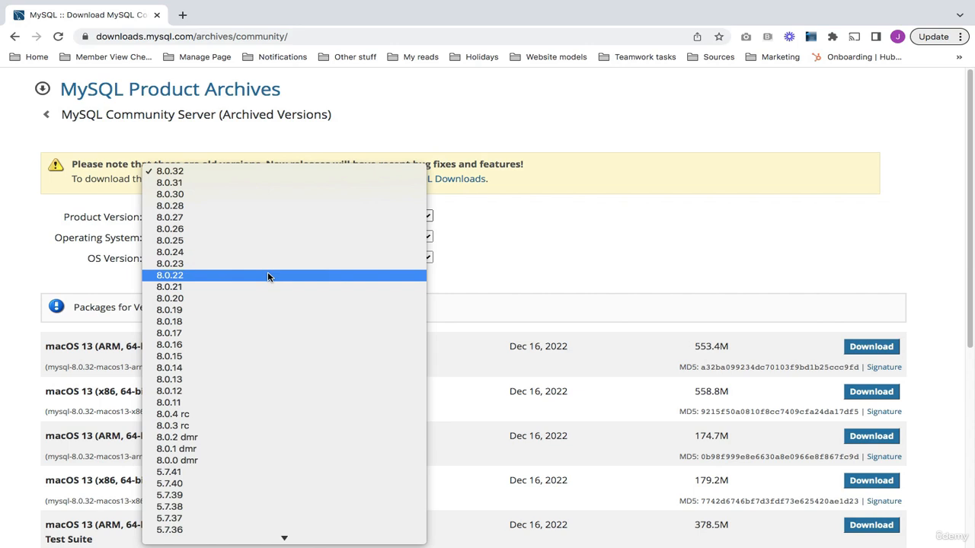
{"action": "left_click", "coordinate": [273, 321]}
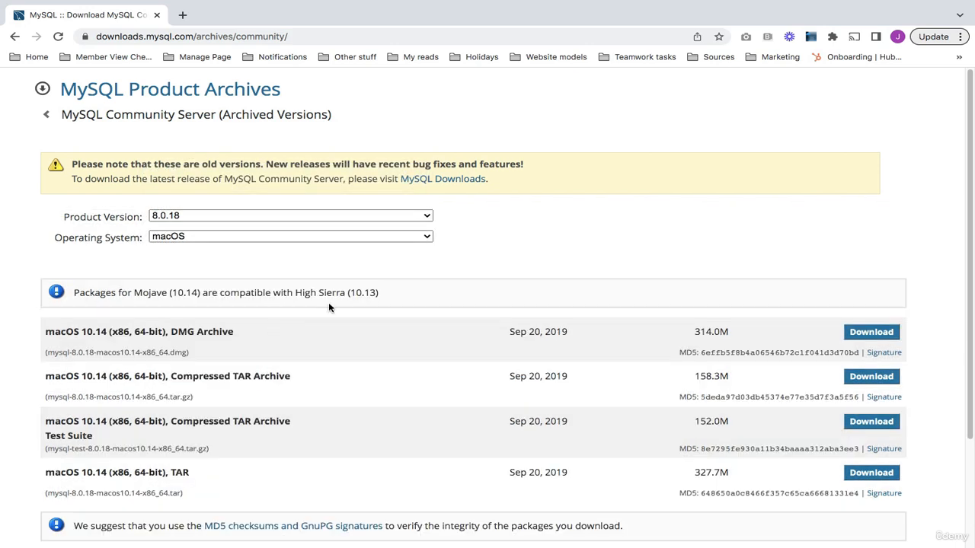
{"action": "left_click", "coordinate": [868, 333]}
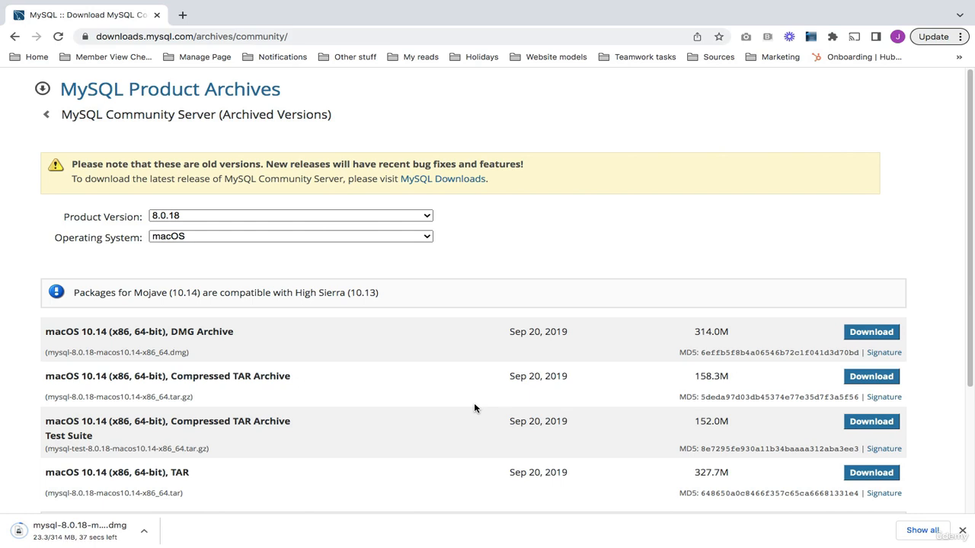
Mount the mysql-8.0.18 disk image and run its .pkg installer, allowing the pre-install check
{"action": "left_click", "coordinate": [15, 532]}
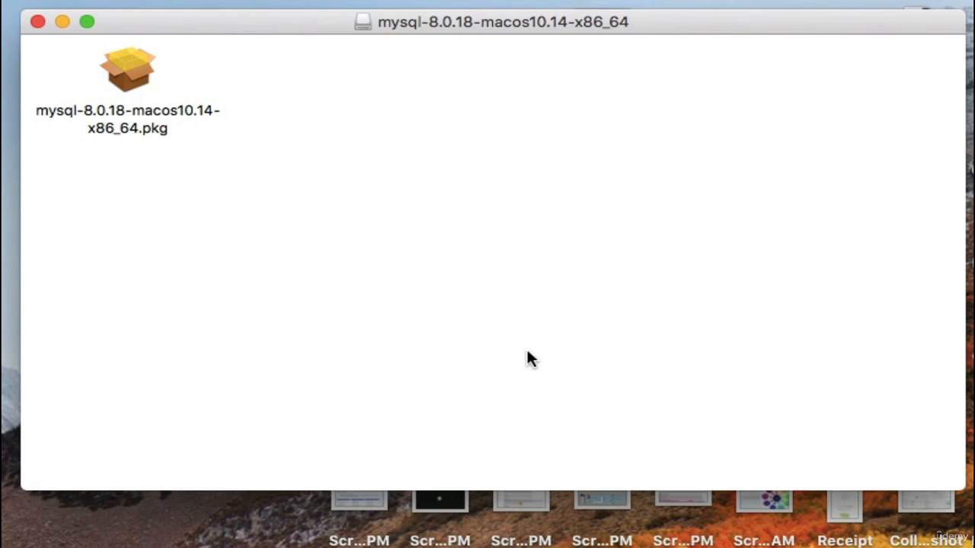
{"action": "double_click", "coordinate": [123, 86]}
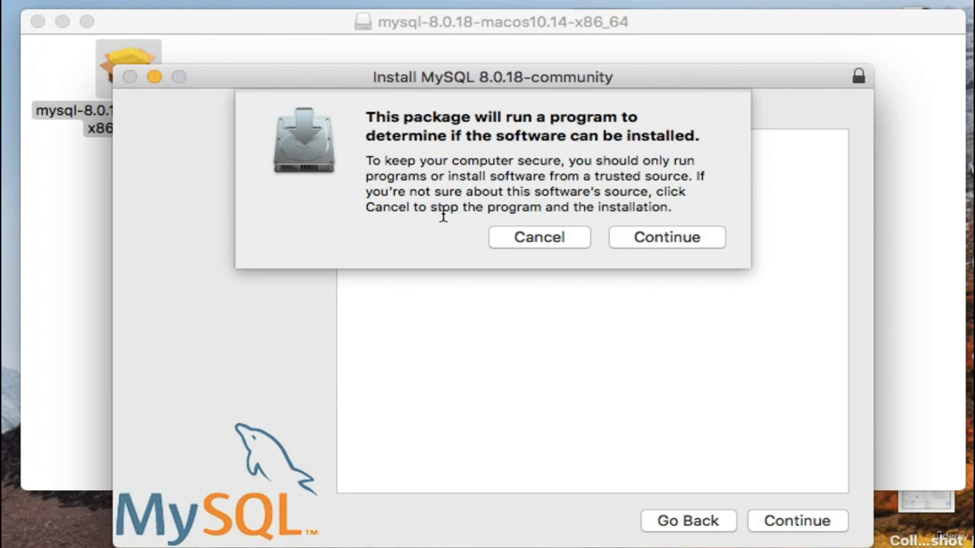
{"action": "left_click", "coordinate": [644, 239]}
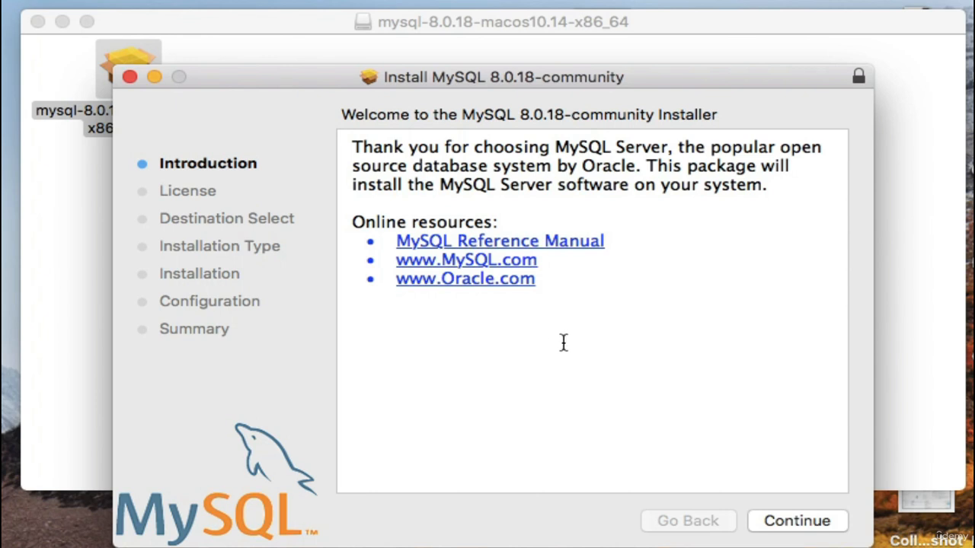
Agree to the license and install MySQL 8.0.18, authorizing with the admin password
{"action": "left_click", "coordinate": [783, 529]}
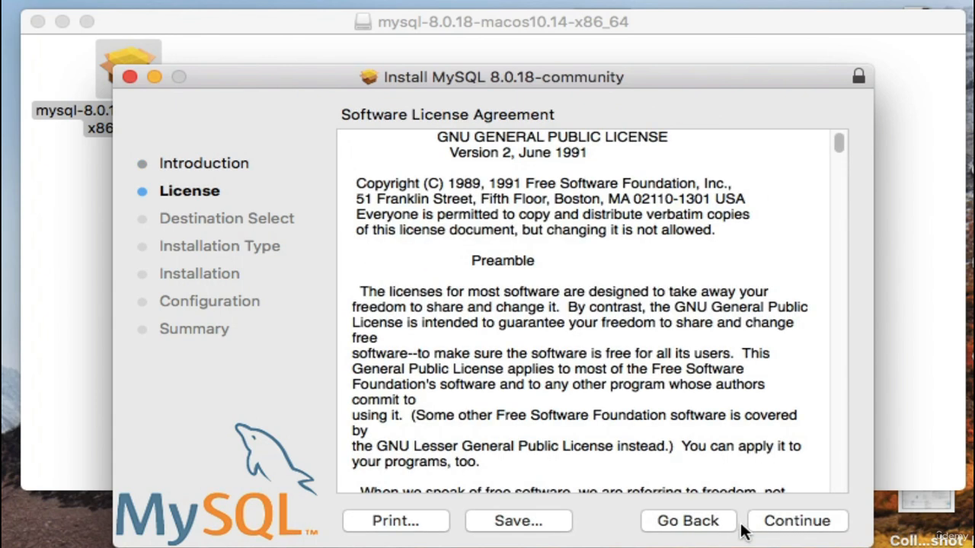
{"action": "left_click", "coordinate": [797, 525]}
{"action": "left_click", "coordinate": [738, 257]}
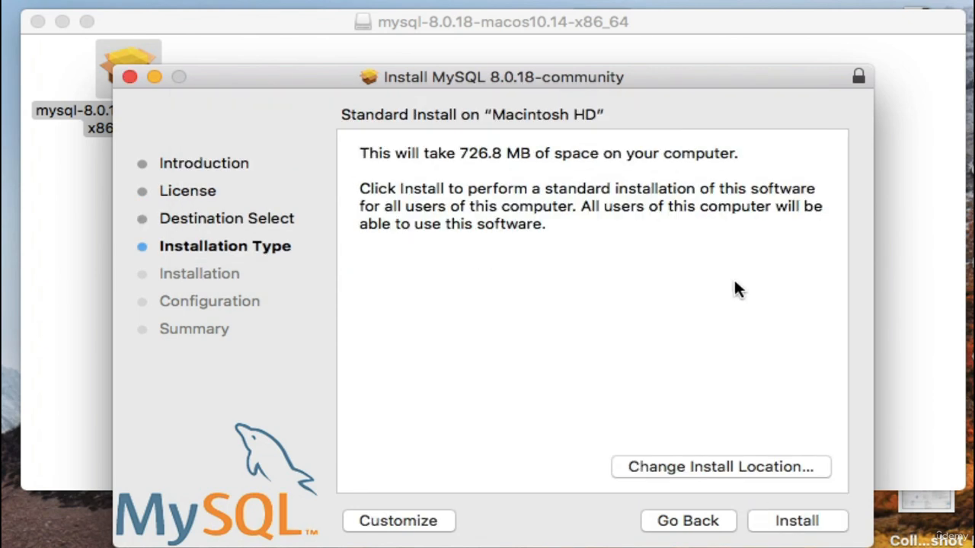
{"action": "left_click", "coordinate": [788, 522]}
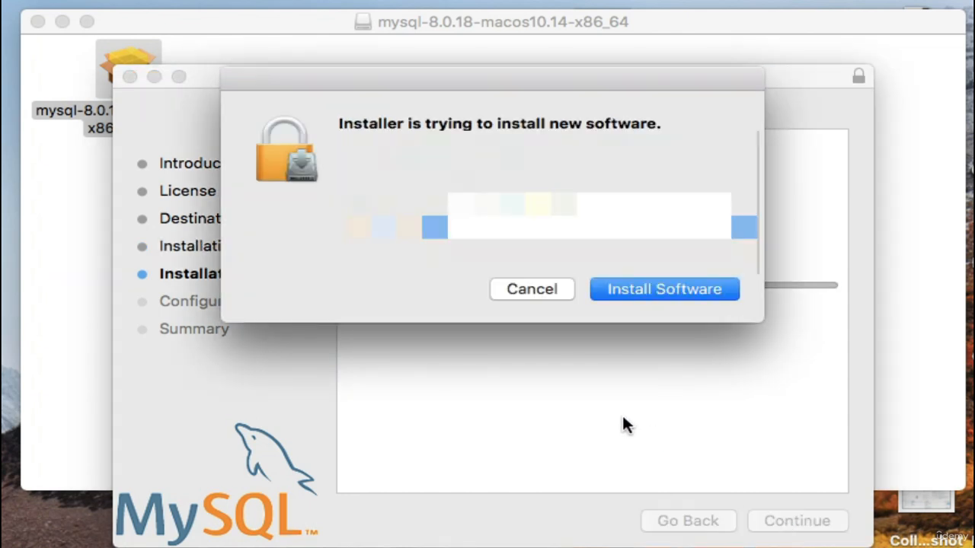
{"action": "type", "text": "••••••"}
{"action": "left_click", "coordinate": [651, 289]}
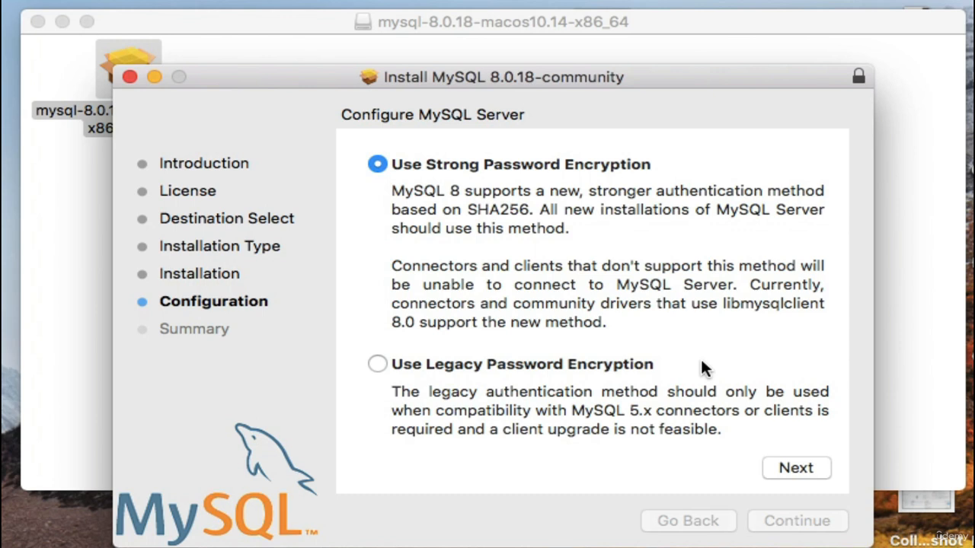
Enter a password for the MySQL root user
{"action": "left_click", "coordinate": [797, 466]}
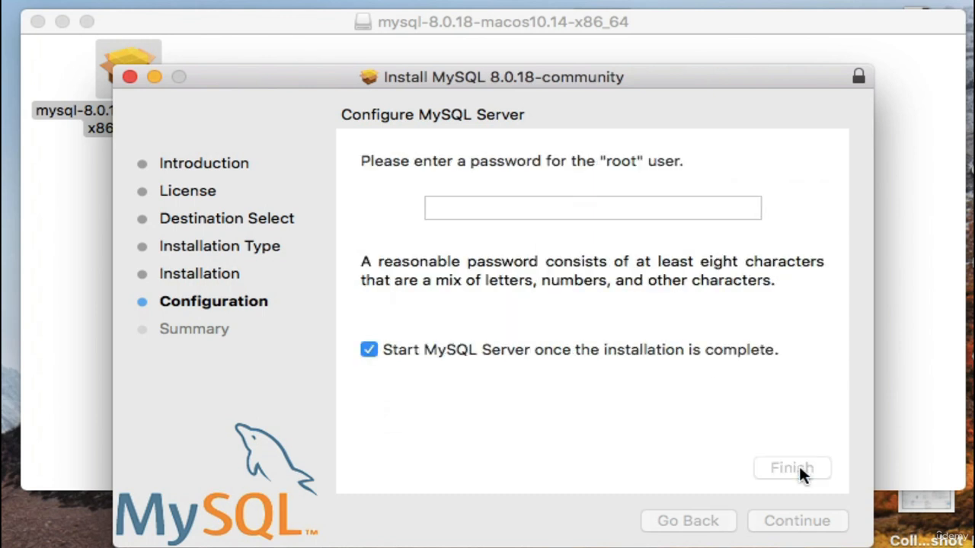
{"action": "left_click", "coordinate": [599, 211]}
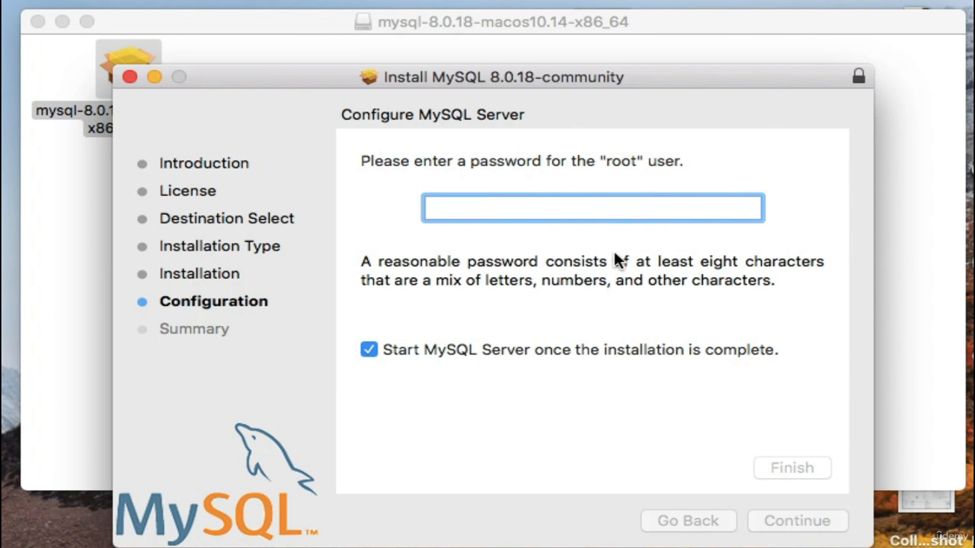
{"action": "type", "text": "••••••••••"}
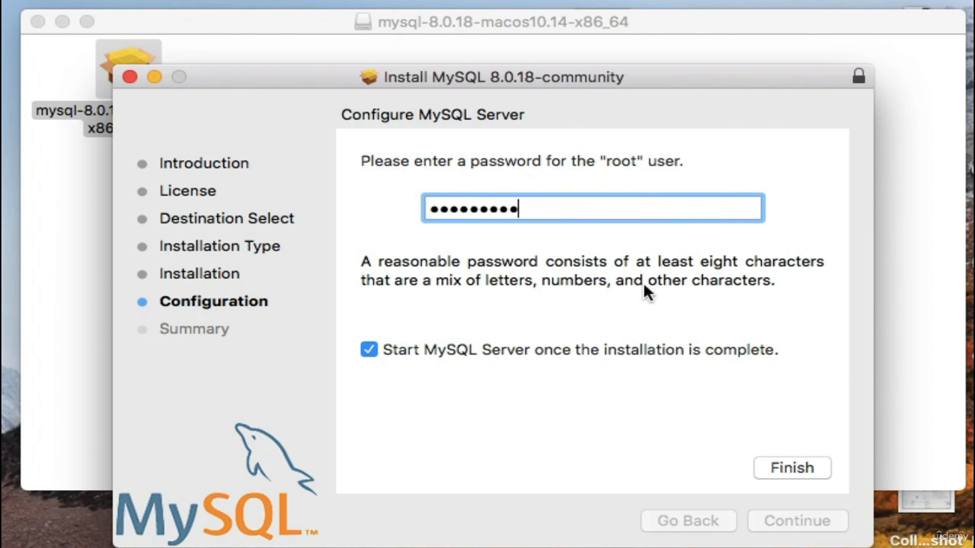
Finish the server configuration, authorize the changes, and close the installer
{"action": "left_click", "coordinate": [792, 468]}
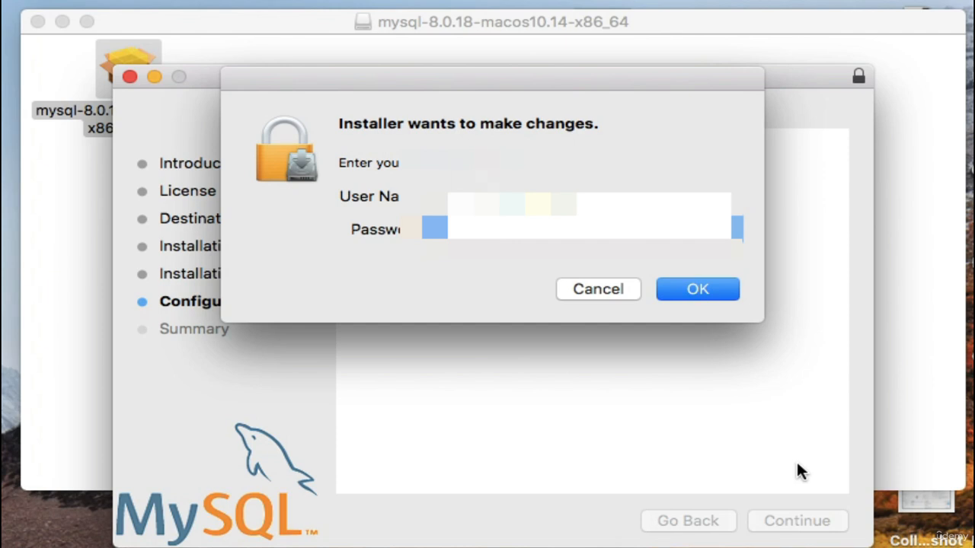
{"action": "type", "text": "•"}
{"action": "left_click", "coordinate": [697, 288]}
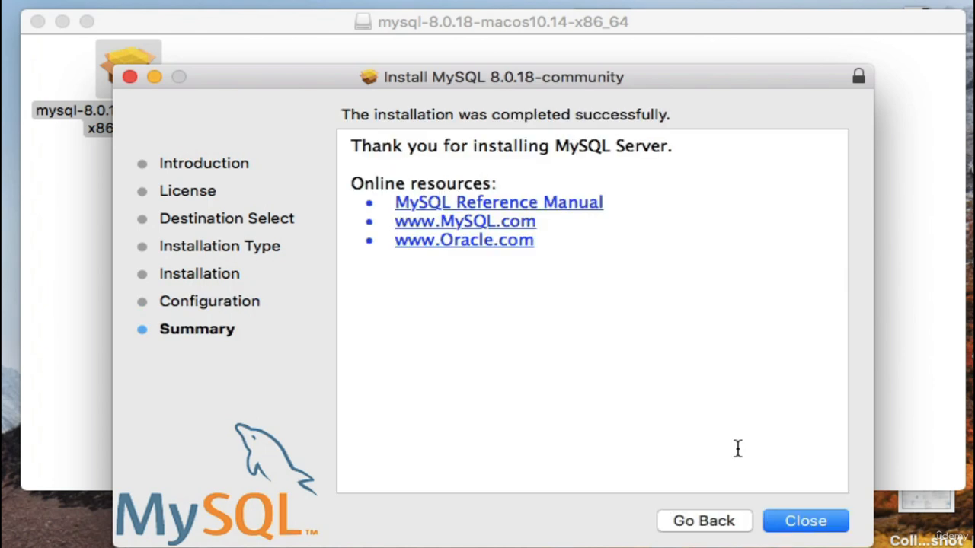
{"action": "left_click", "coordinate": [795, 524]}
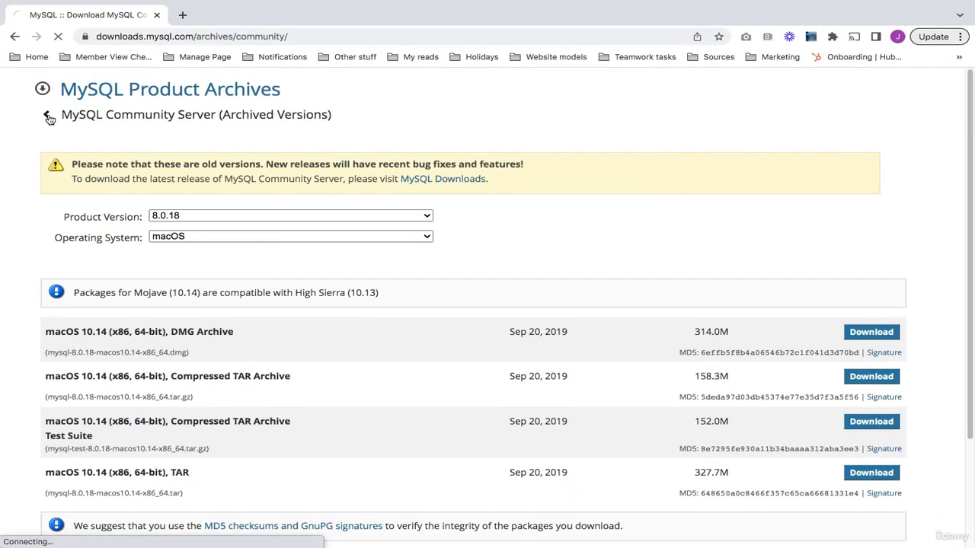
In Product Archives, choose MySQL Workbench version 8.0.16 and download its DMG Archive
{"action": "left_click", "coordinate": [47, 116]}
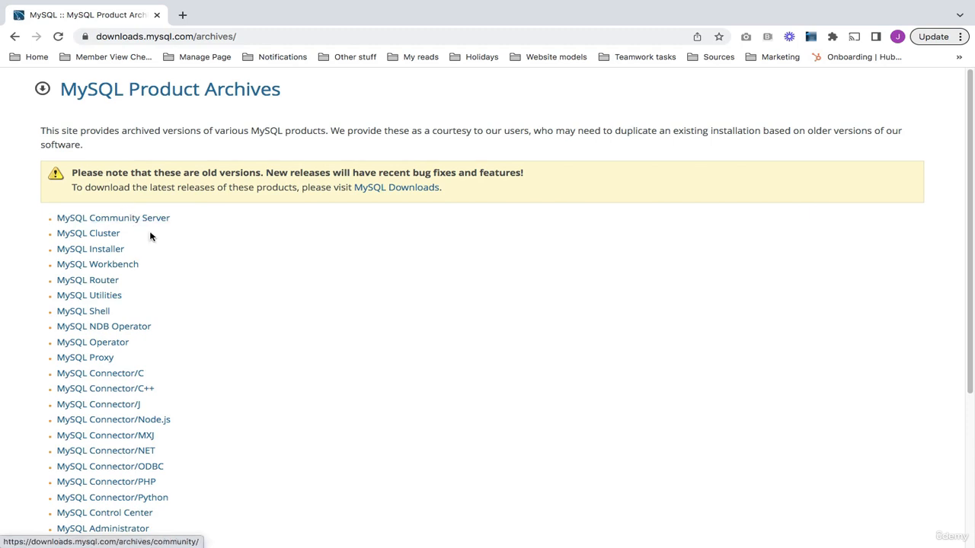
{"action": "left_click", "coordinate": [117, 266]}
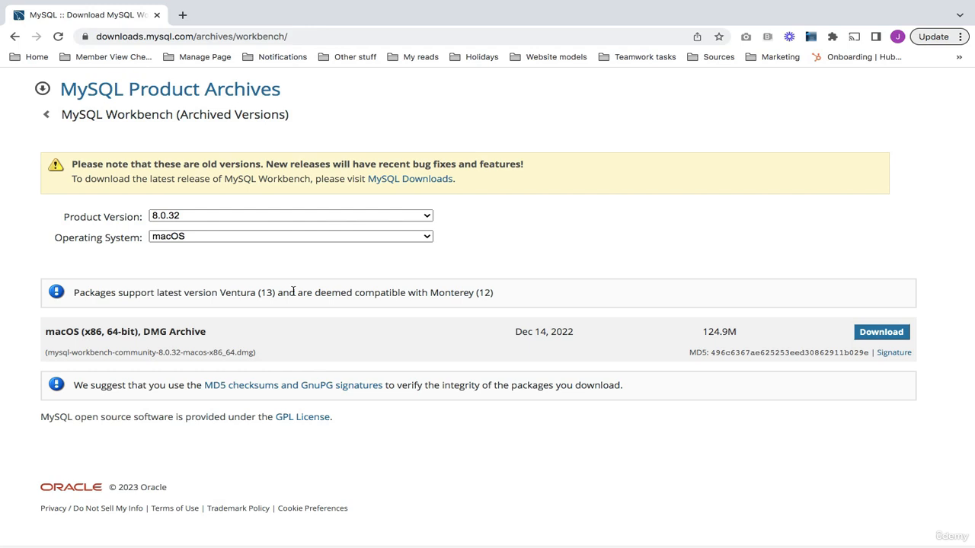
{"action": "left_click", "coordinate": [376, 218]}
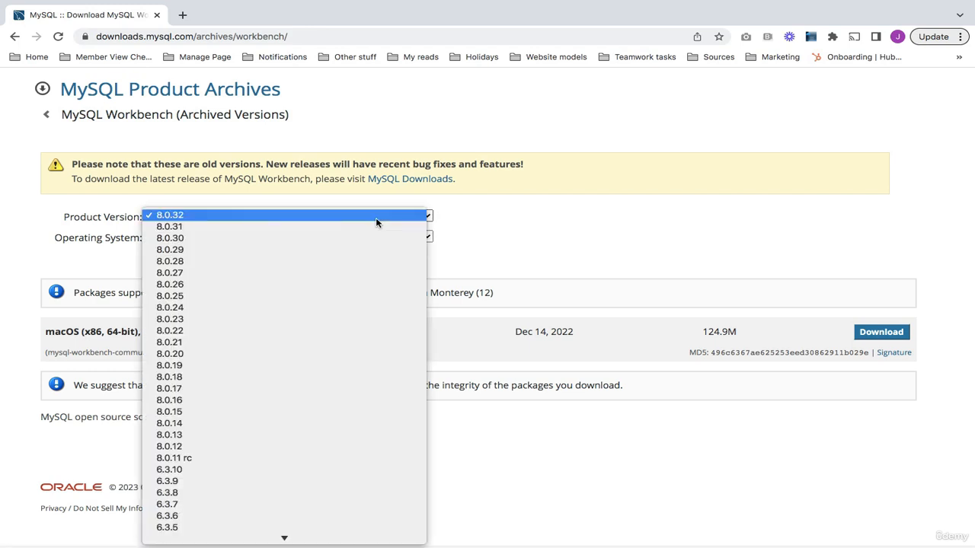
{"action": "left_click", "coordinate": [342, 402]}
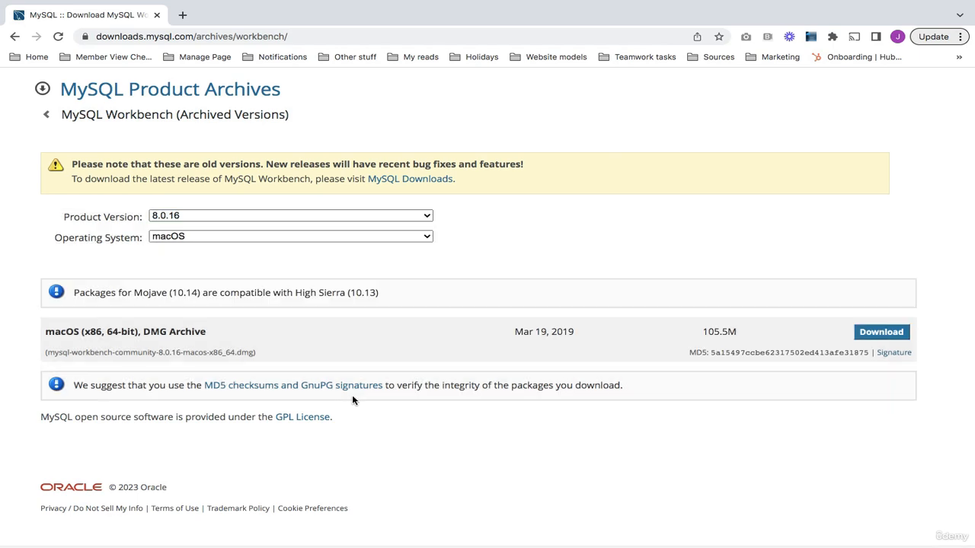
{"action": "left_click", "coordinate": [871, 338]}
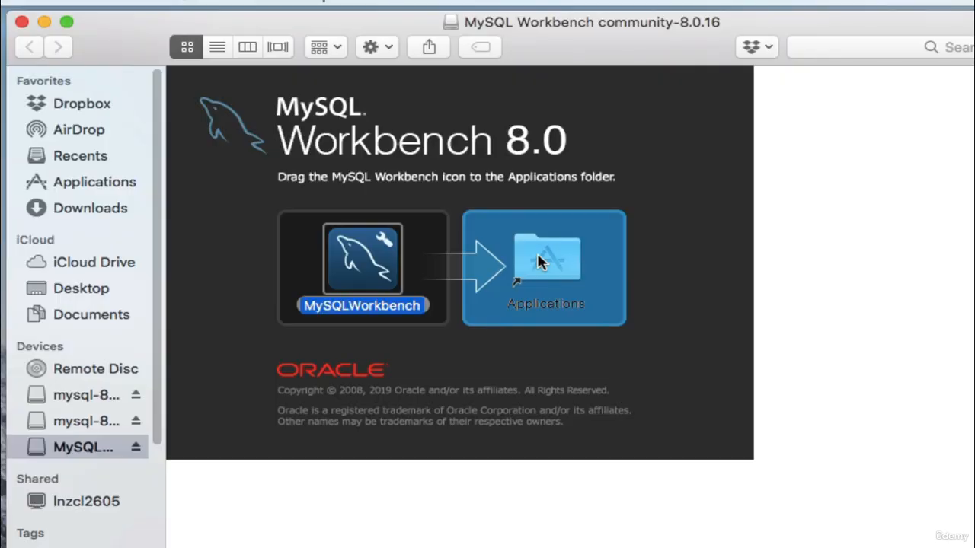
Copy MySQLWorkbench to Applications and close the Workbench and mysql-8.0.18 disk windows
{"action": "left_click_drag", "start_coordinate": [537, 259], "coordinate": [538, 259]}
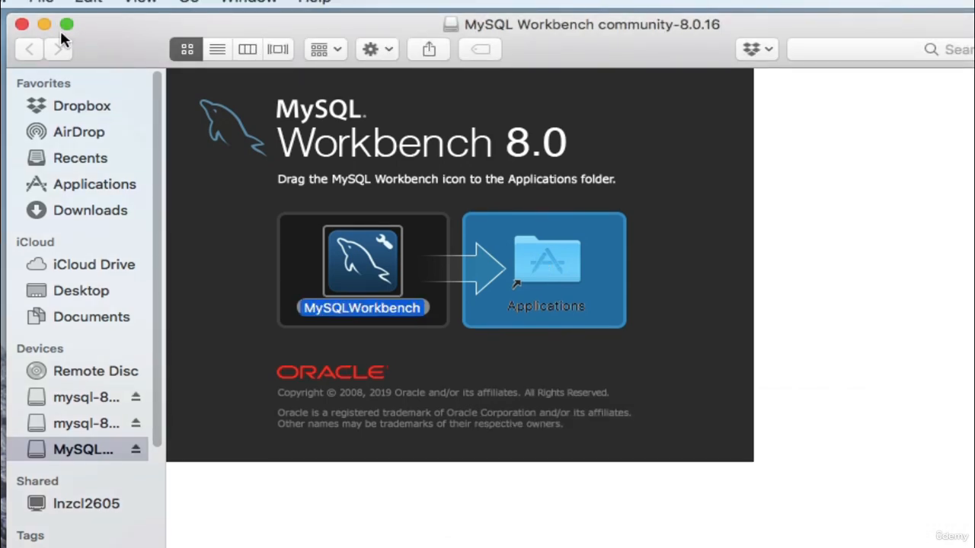
{"action": "left_click", "coordinate": [22, 25]}
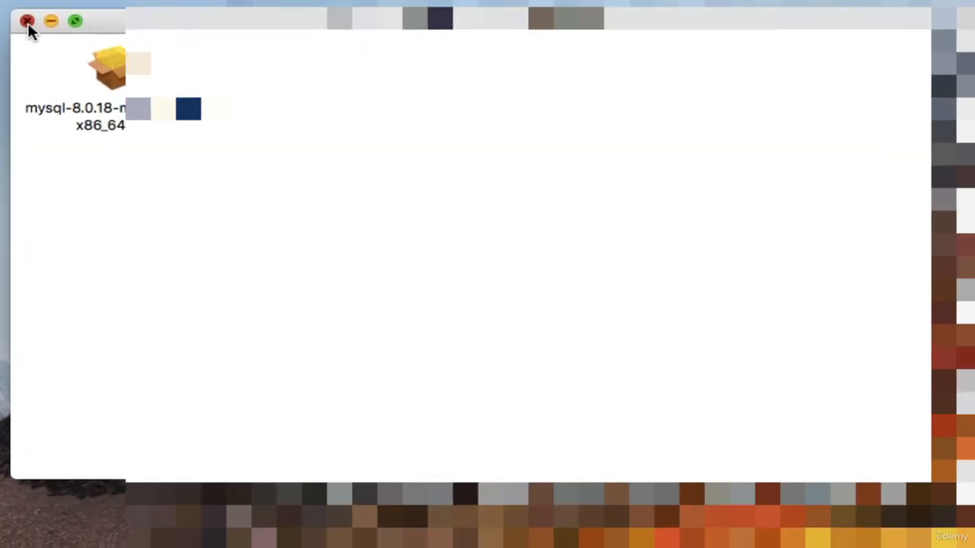
{"action": "left_click", "coordinate": [27, 23]}
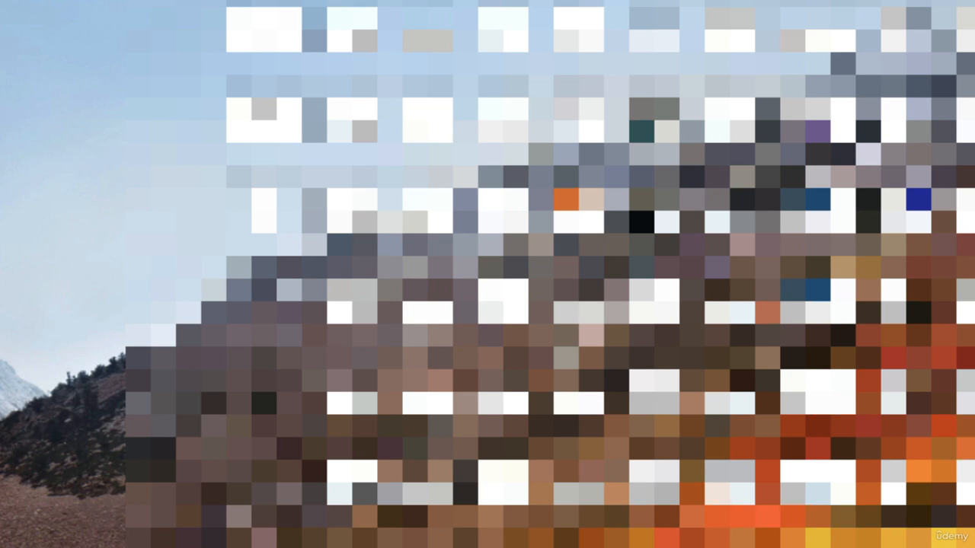
Launch MySQLWorkbench via a Spotlight search for 'mysql', approving the security prompt
{"action": "key", "text": "super+space"}
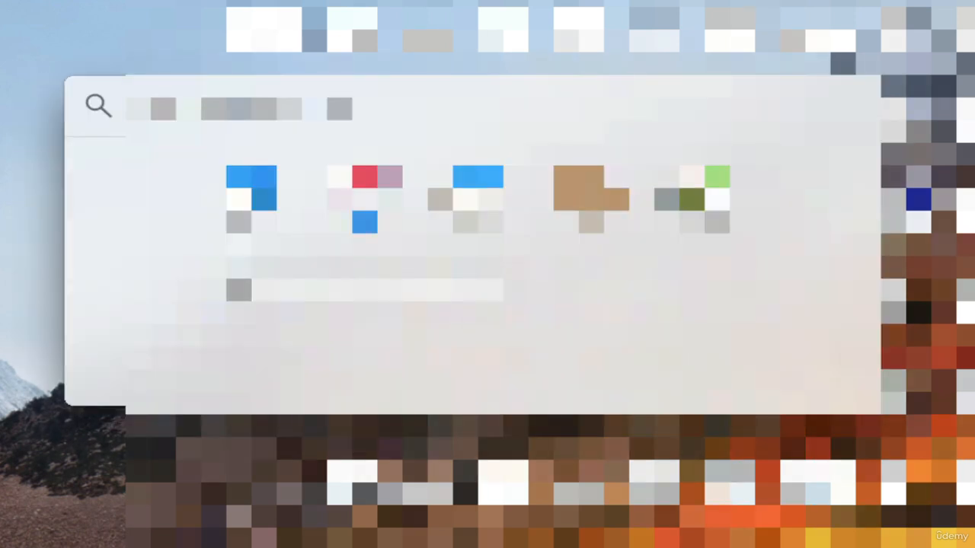
{"action": "type", "text": "mysq"}
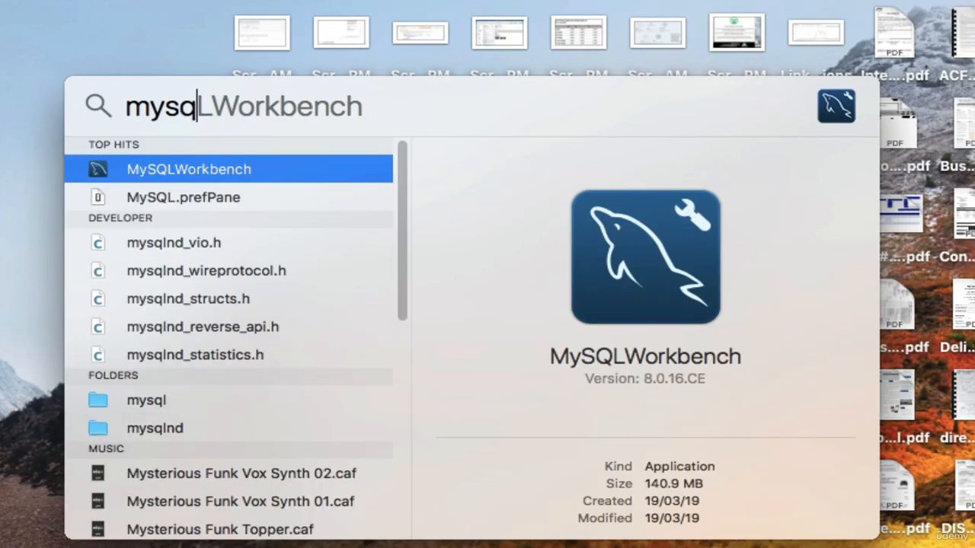
{"action": "type", "text": "l"}
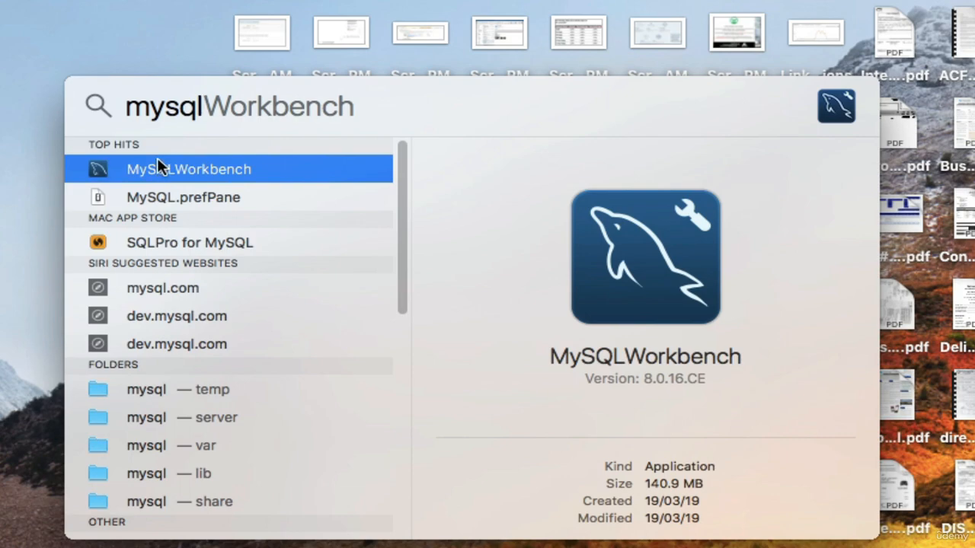
{"action": "double_click", "coordinate": [179, 165]}
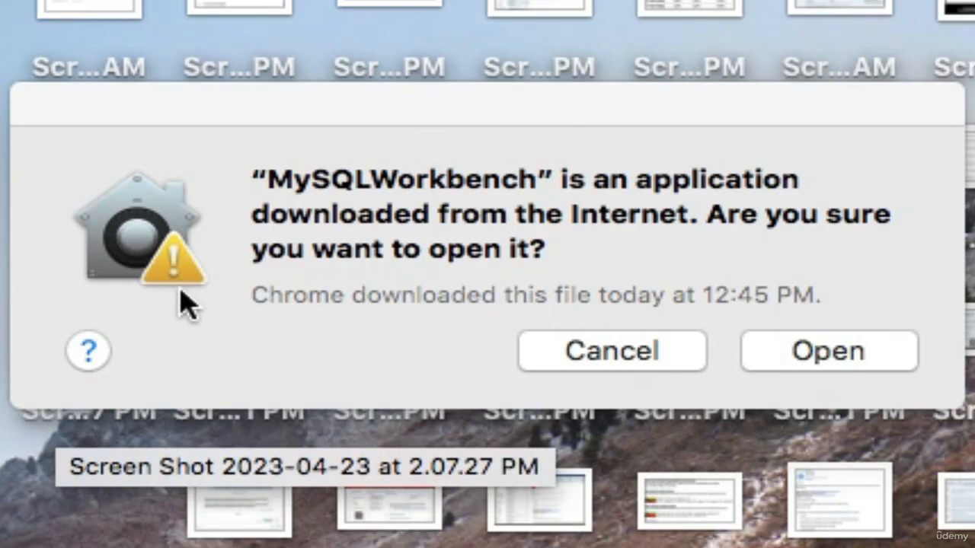
{"action": "left_click", "coordinate": [806, 358]}
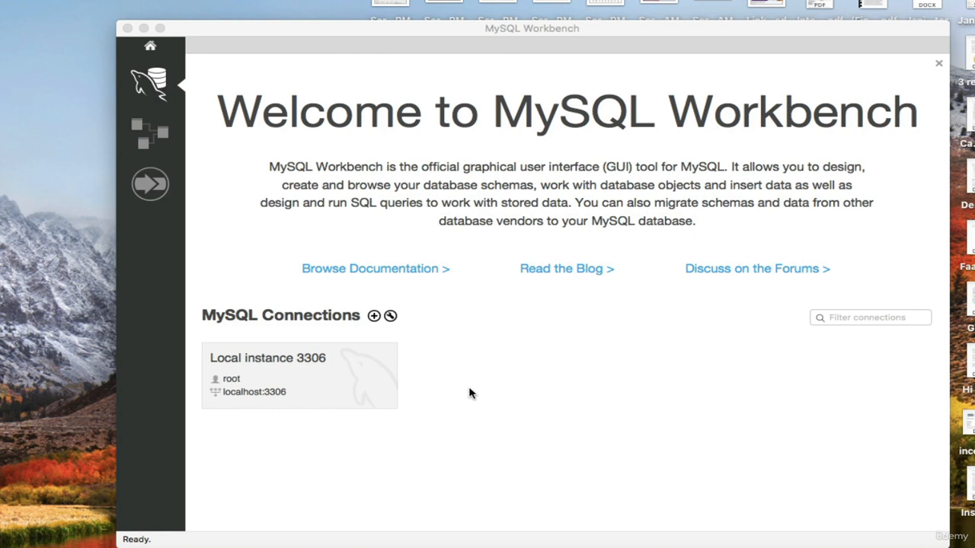
{"action": "right_click", "coordinate": [267, 386]}
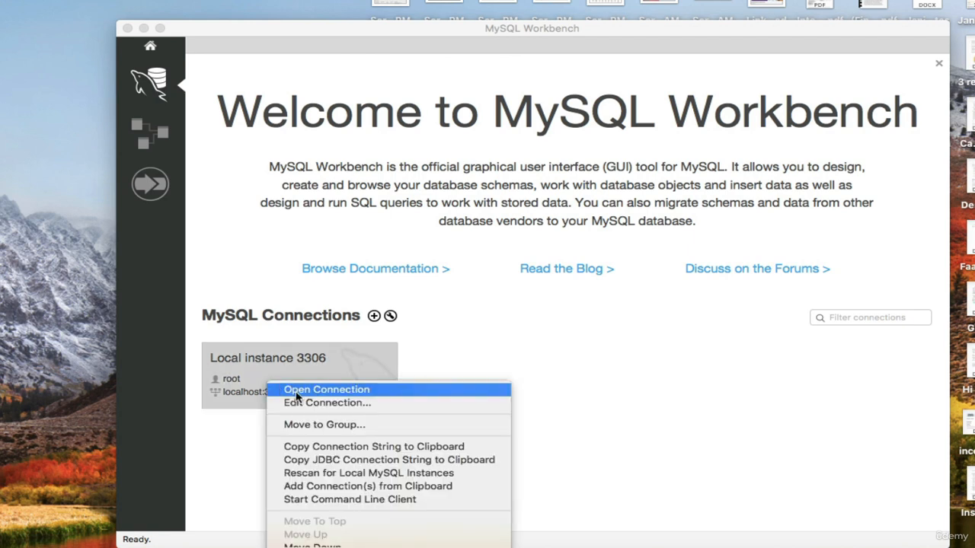
{"action": "left_click", "coordinate": [553, 402]}
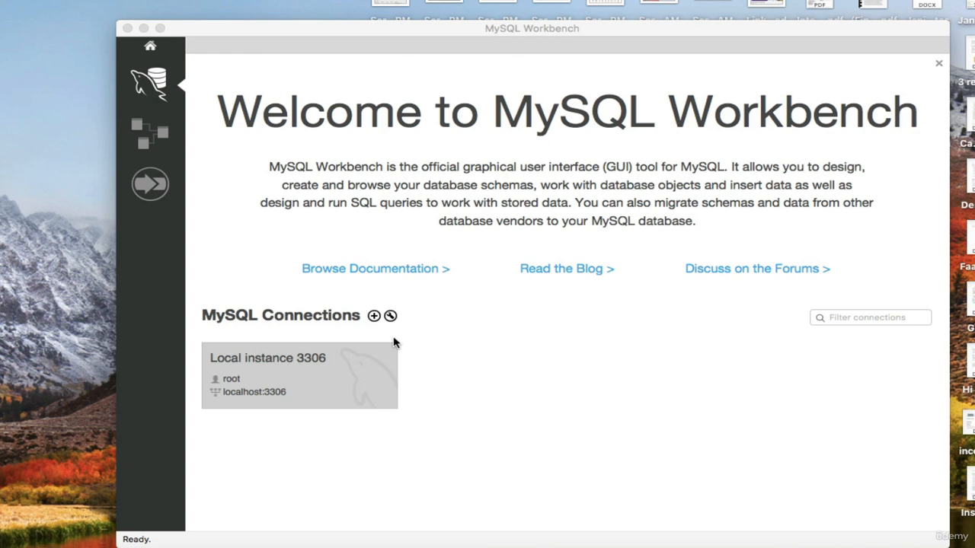
Create a new connection named classicmodels
{"action": "left_click", "coordinate": [374, 318]}
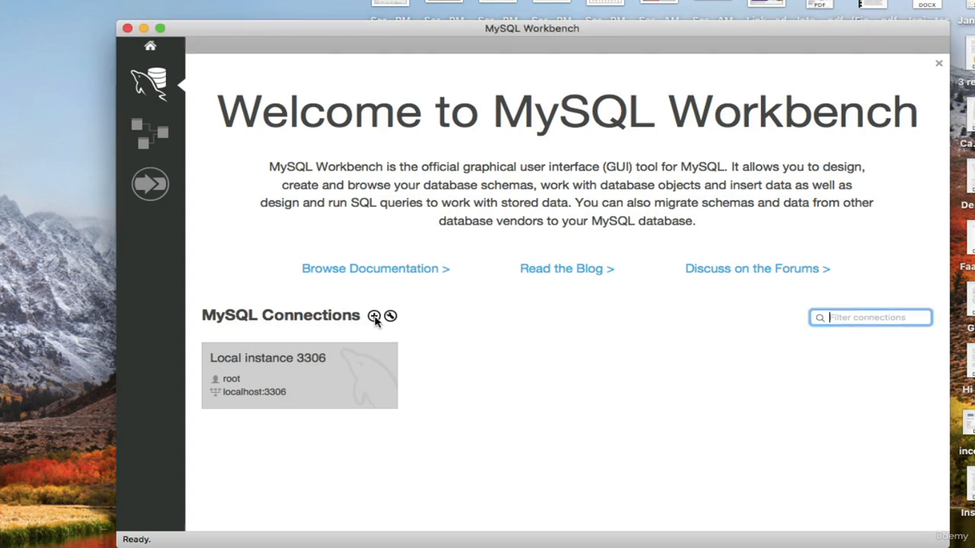
{"action": "left_click", "coordinate": [374, 316]}
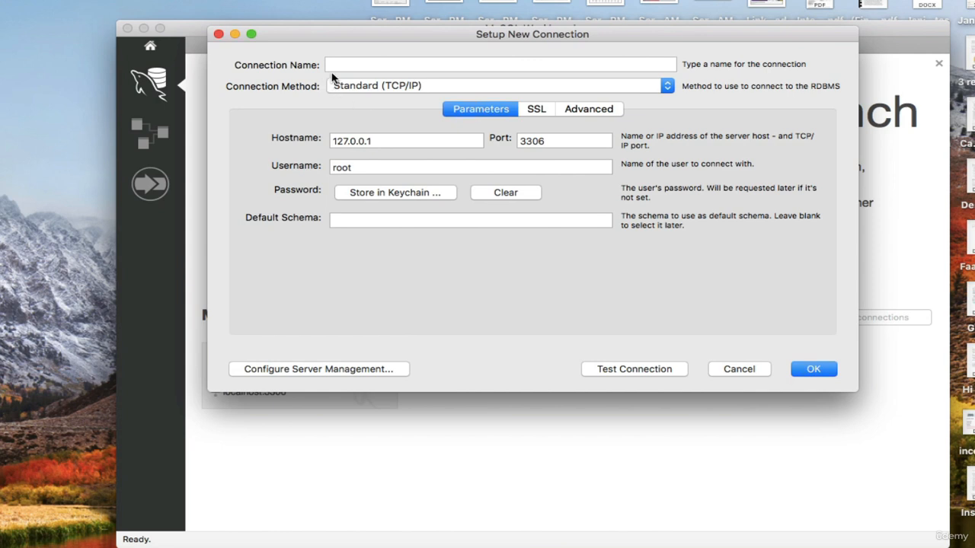
{"action": "left_click", "coordinate": [394, 71]}
{"action": "type", "text": "clas"}
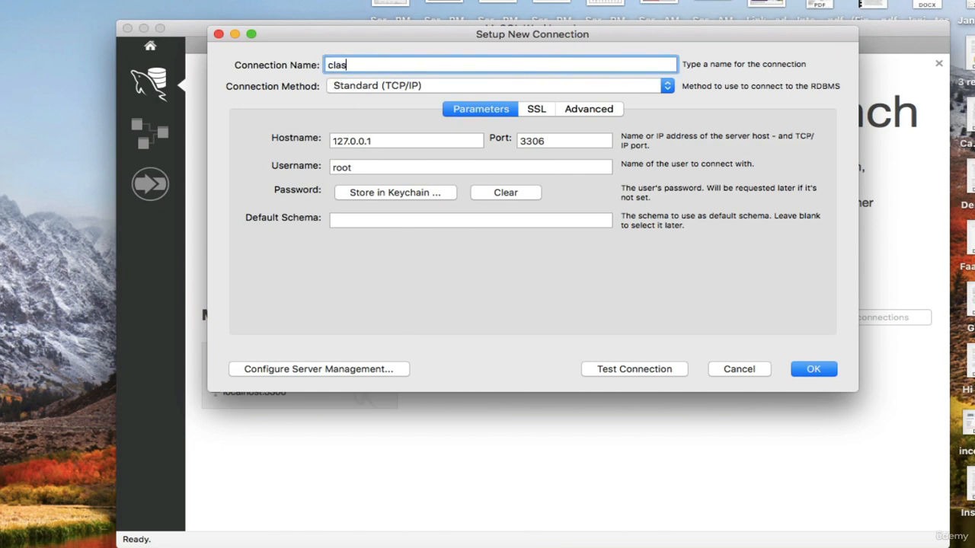
{"action": "type", "text": "sicmodels"}
Store the root password in Keychain, test and save the connection, then open its SQL editor
{"action": "left_click", "coordinate": [402, 197]}
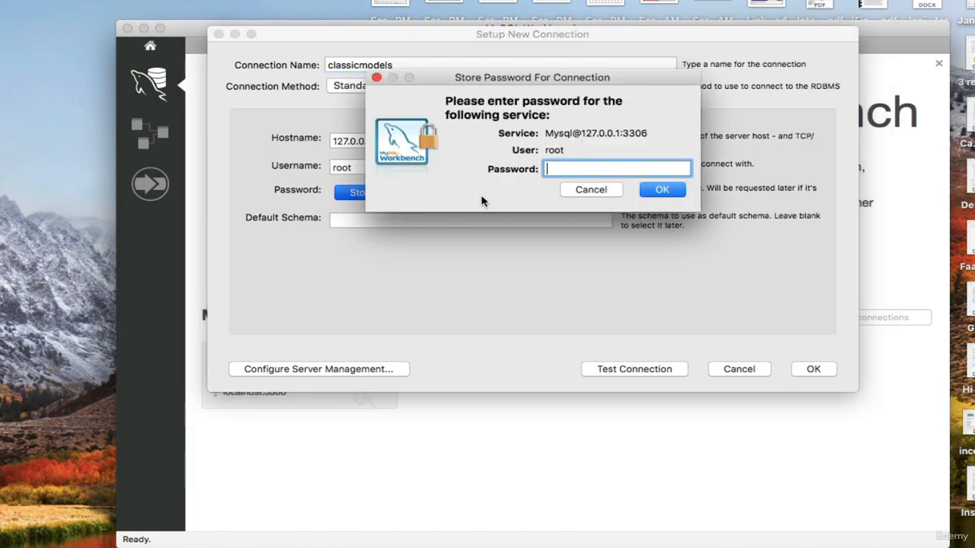
{"action": "type", "text": "root•••••"}
{"action": "left_click", "coordinate": [660, 191]}
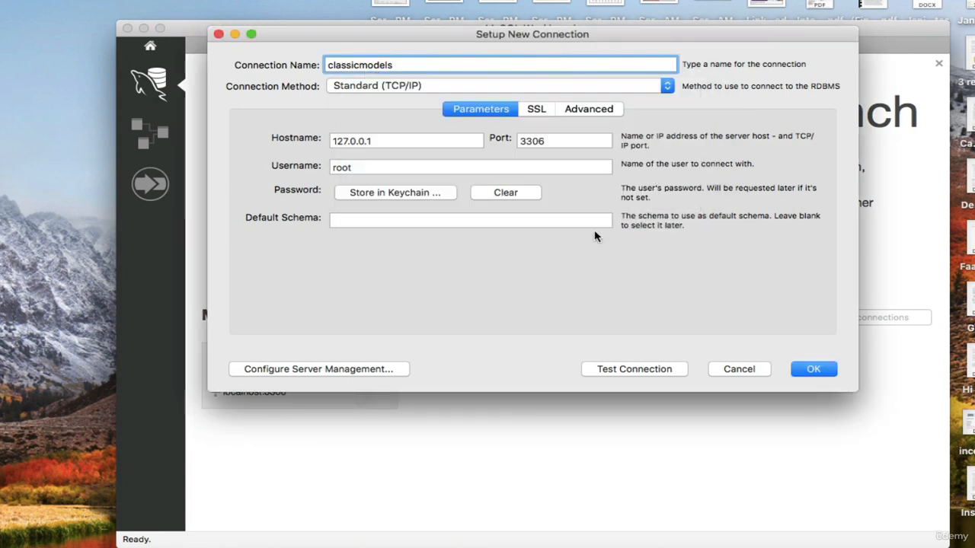
{"action": "left_click", "coordinate": [655, 370]}
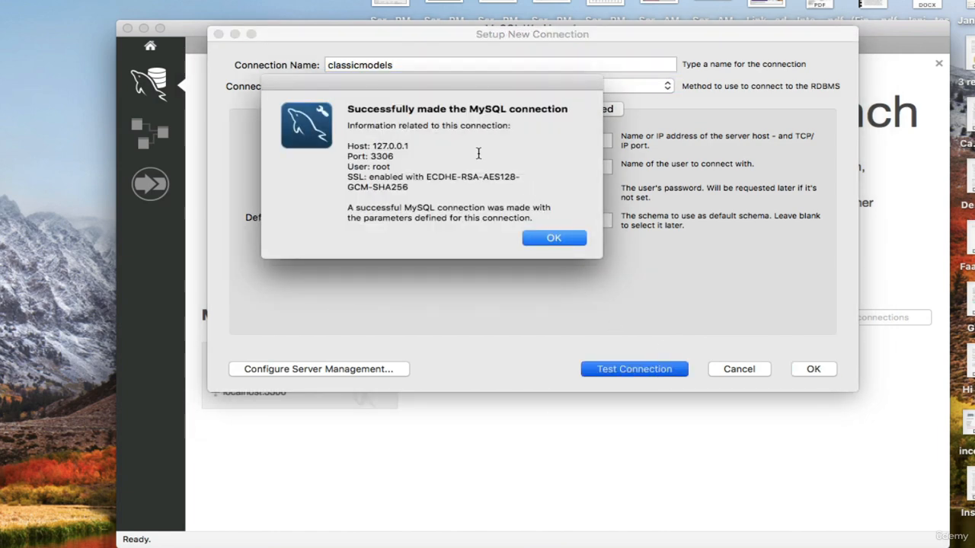
{"action": "left_click", "coordinate": [552, 239]}
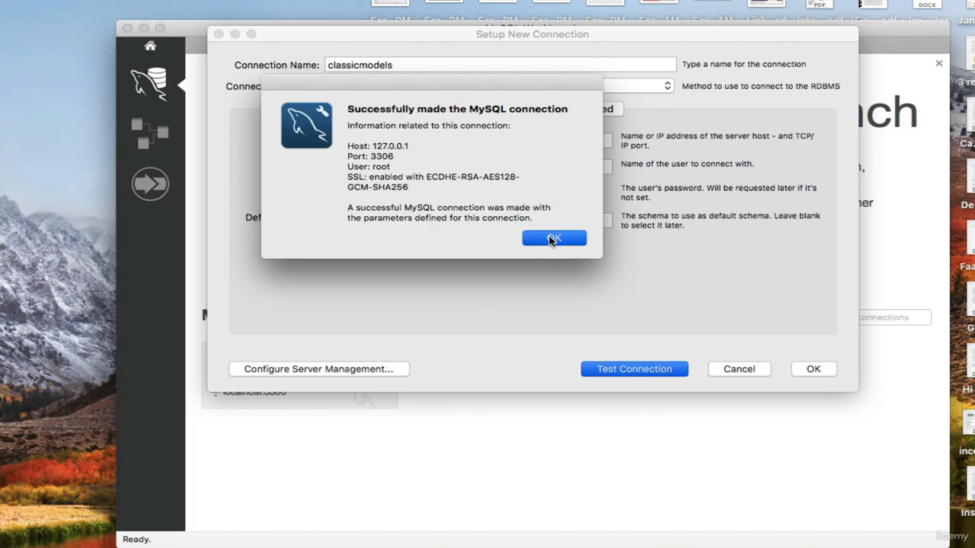
{"action": "left_click", "coordinate": [812, 370]}
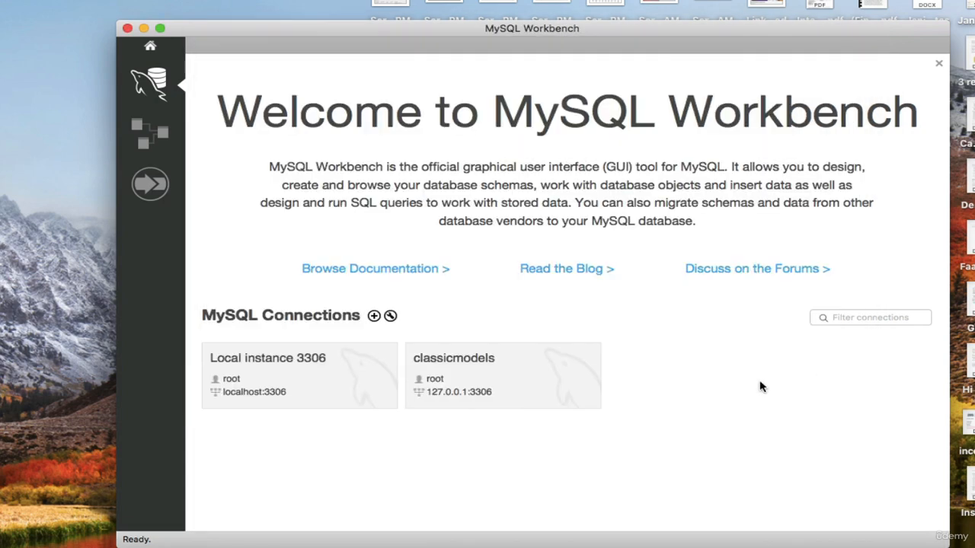
{"action": "left_click", "coordinate": [481, 370]}
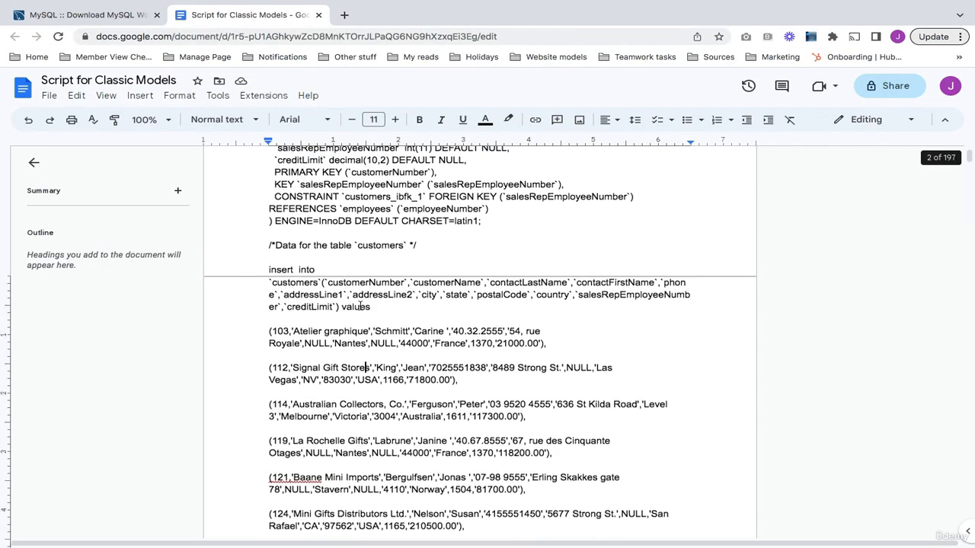
Select all the classicmodels SQL in the 'Script for Classic Models' doc and return to MySQL Workbench
{"action": "scroll", "coordinate": [402, 316], "scroll_direction": "up", "scroll_amount": 5}
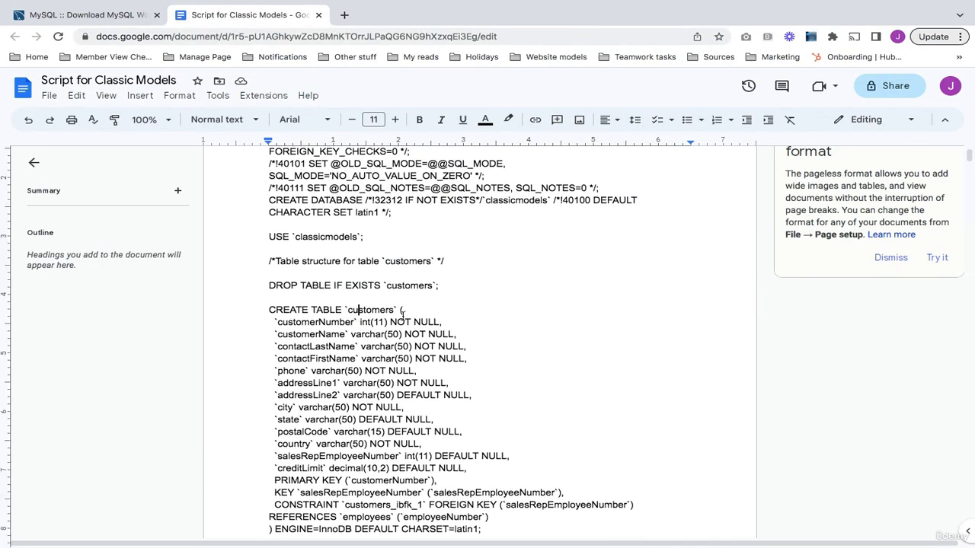
{"action": "key", "text": "ctrl+a"}
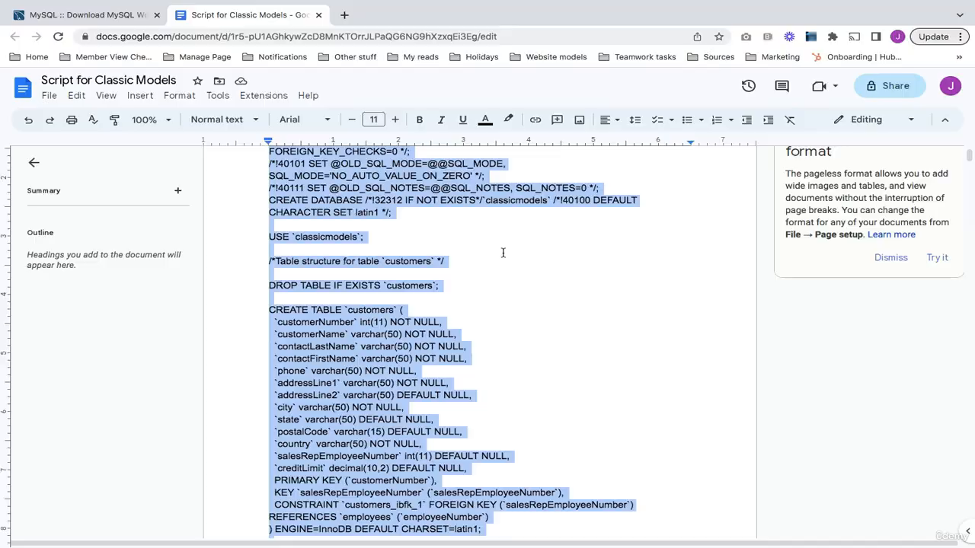
{"action": "key", "text": "ctrl+Up"}
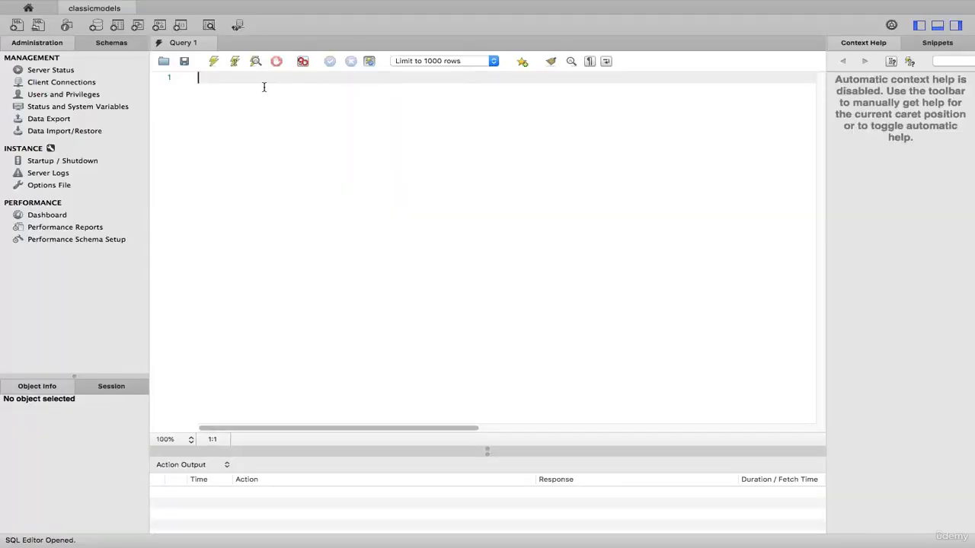
Paste the classicmodels script into Query 1, select all of it, and execute it
{"action": "key", "text": "super+v"}
{"action": "left_click", "coordinate": [366, 252]}
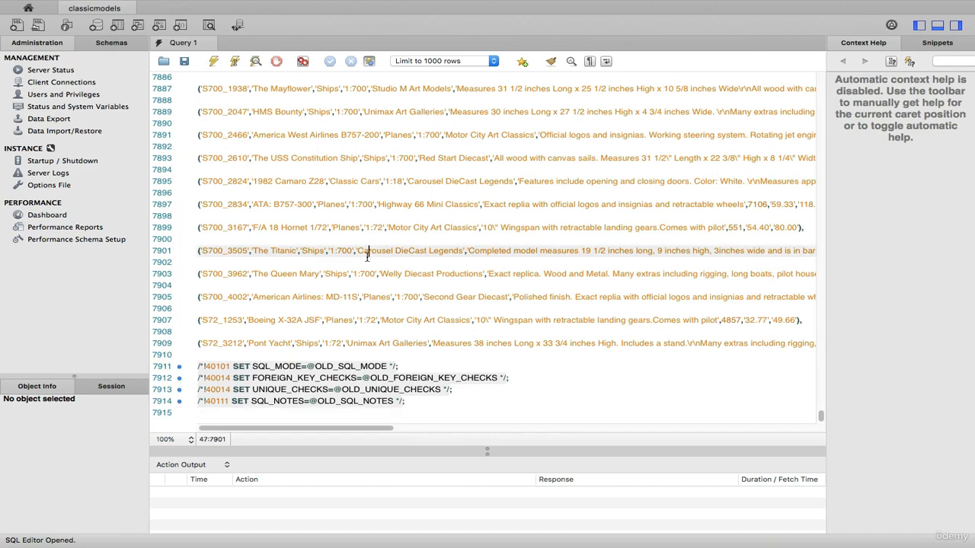
{"action": "scroll", "coordinate": [396, 277], "scroll_direction": "up", "scroll_amount": 5}
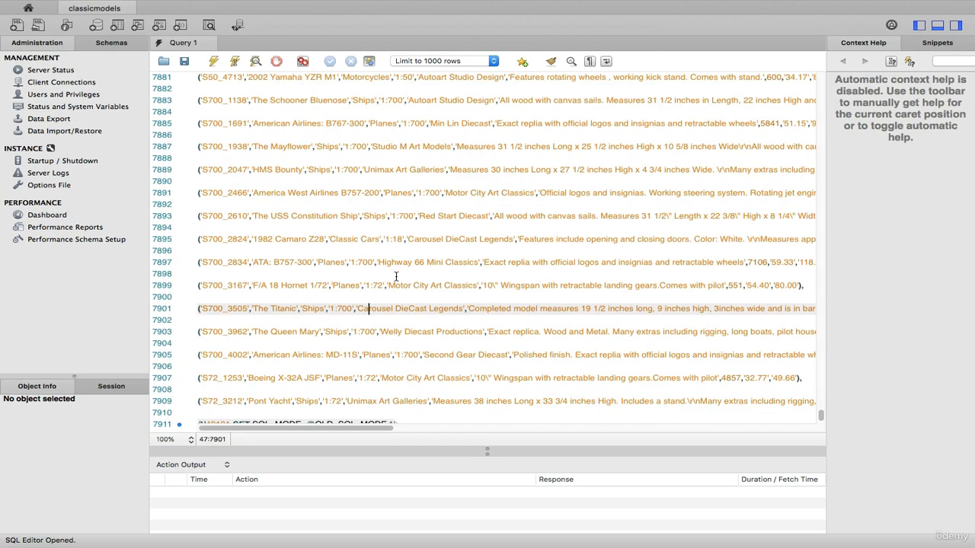
{"action": "scroll", "coordinate": [395, 277], "scroll_direction": "down", "scroll_amount": 5}
{"action": "scroll", "coordinate": [395, 277], "scroll_direction": "down", "scroll_amount": 1}
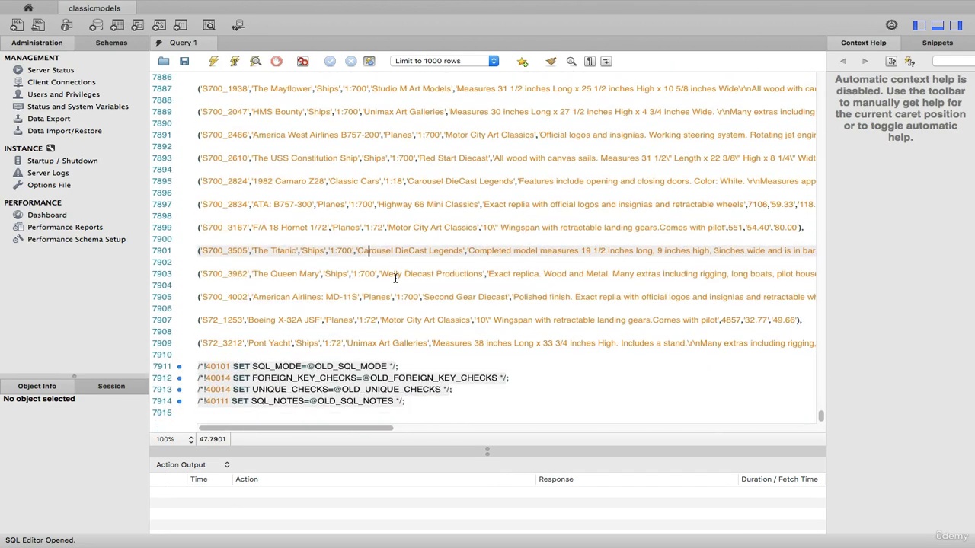
{"action": "key", "text": "super+a"}
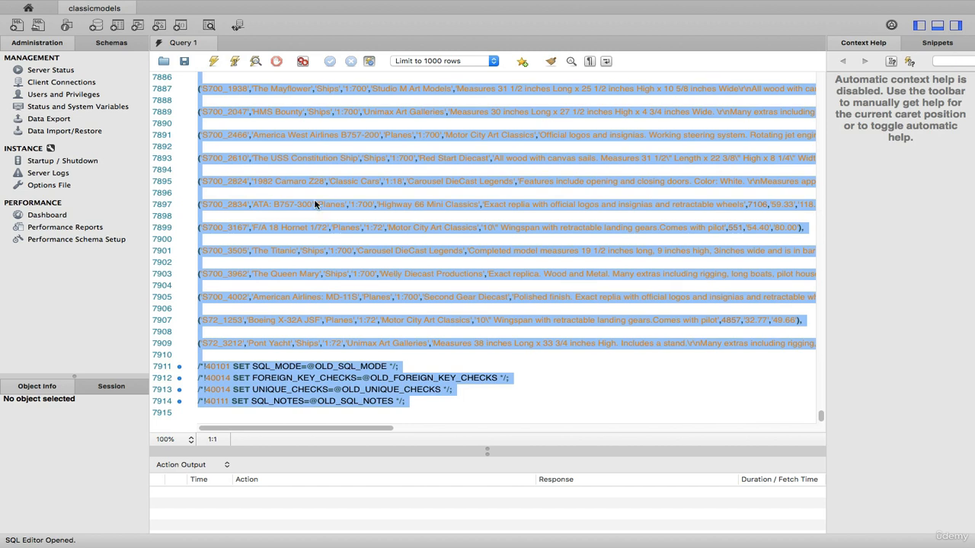
{"action": "left_click", "coordinate": [215, 63]}
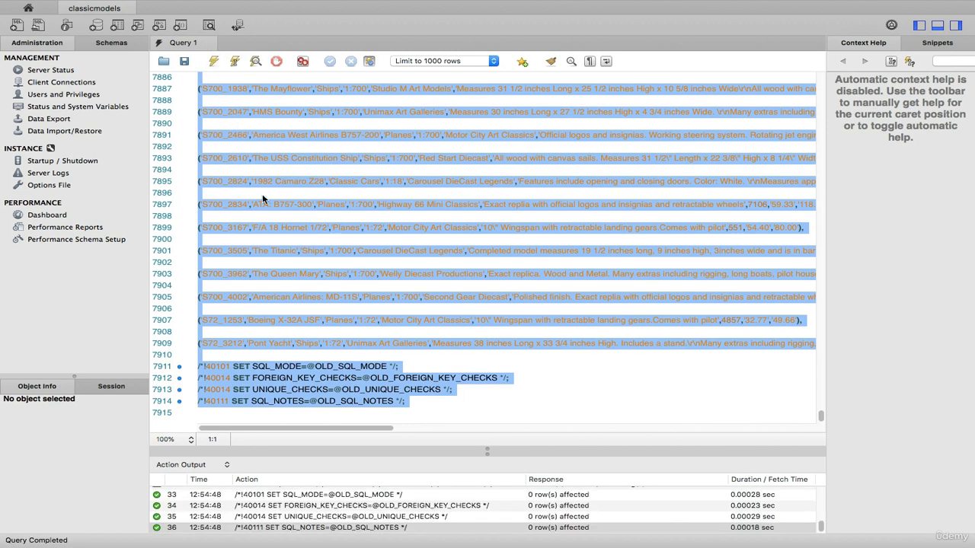
Enlarge the Action Output log to show the 36 completed statements
{"action": "left_click_drag", "start_coordinate": [408, 446], "coordinate": [424, 339]}
{"action": "left_click_drag", "start_coordinate": [429, 455], "coordinate": [457, 333]}
{"action": "scroll", "coordinate": [472, 433], "scroll_direction": "down", "scroll_amount": 5}
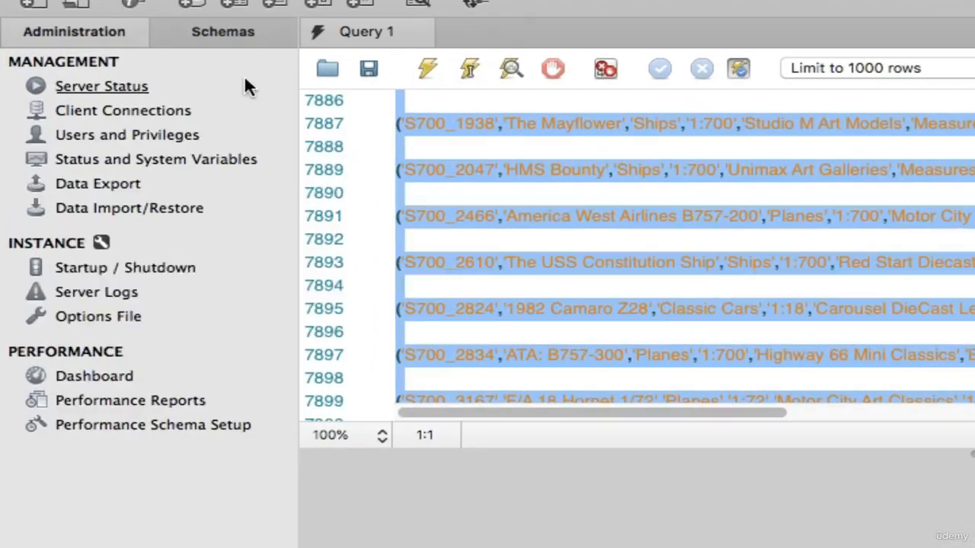
Refresh all schemas in the Schemas sidebar so classicmodels appears
{"action": "left_click", "coordinate": [238, 38]}
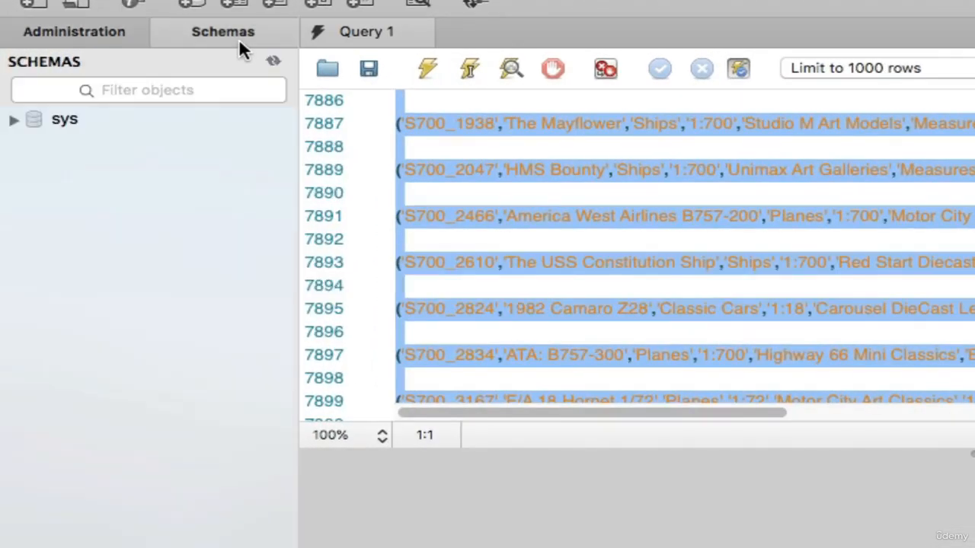
{"action": "right_click", "coordinate": [68, 119]}
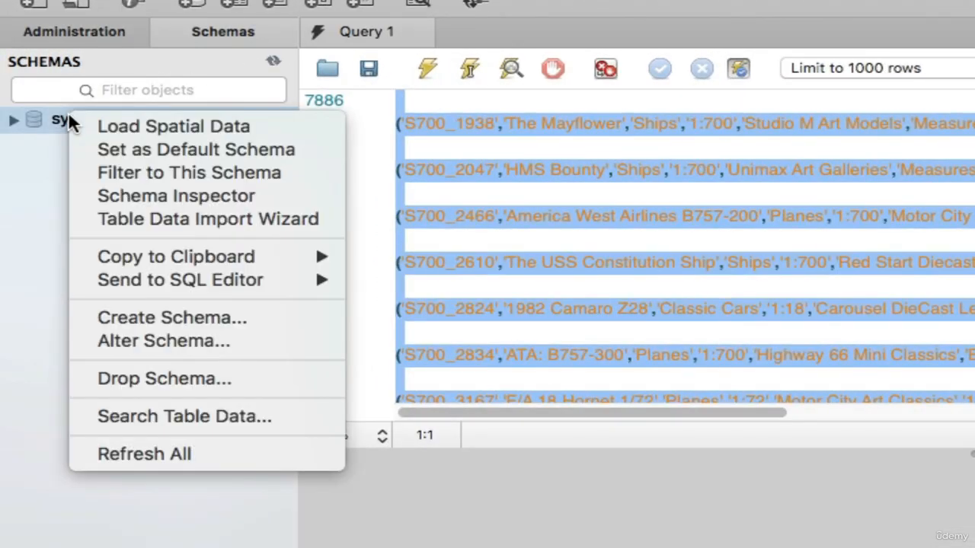
{"action": "left_click", "coordinate": [168, 454]}
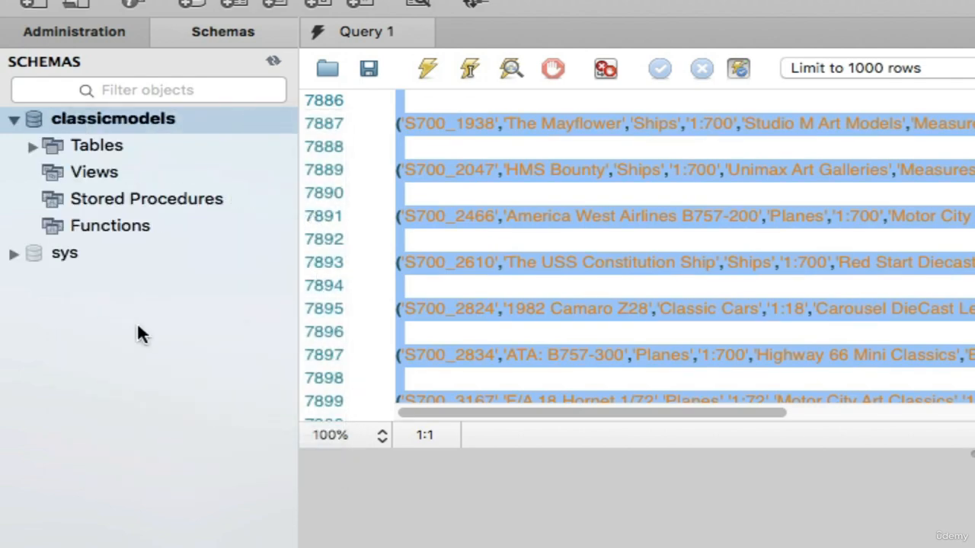
Select the first 1000 rows of the customers table and enlarge the grid showing 122 rows
{"action": "left_click", "coordinate": [33, 147]}
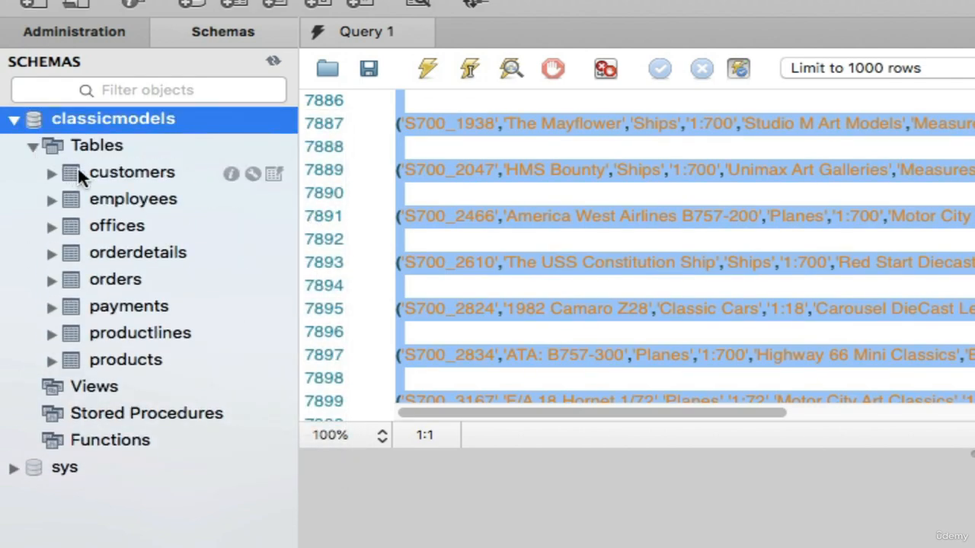
{"action": "left_click", "coordinate": [102, 167]}
{"action": "right_click", "coordinate": [117, 172]}
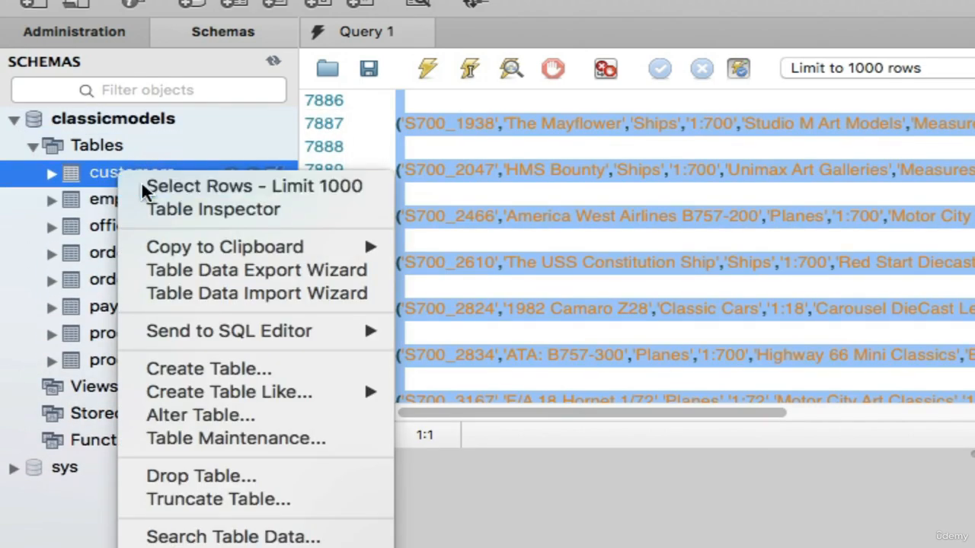
{"action": "left_click", "coordinate": [142, 184]}
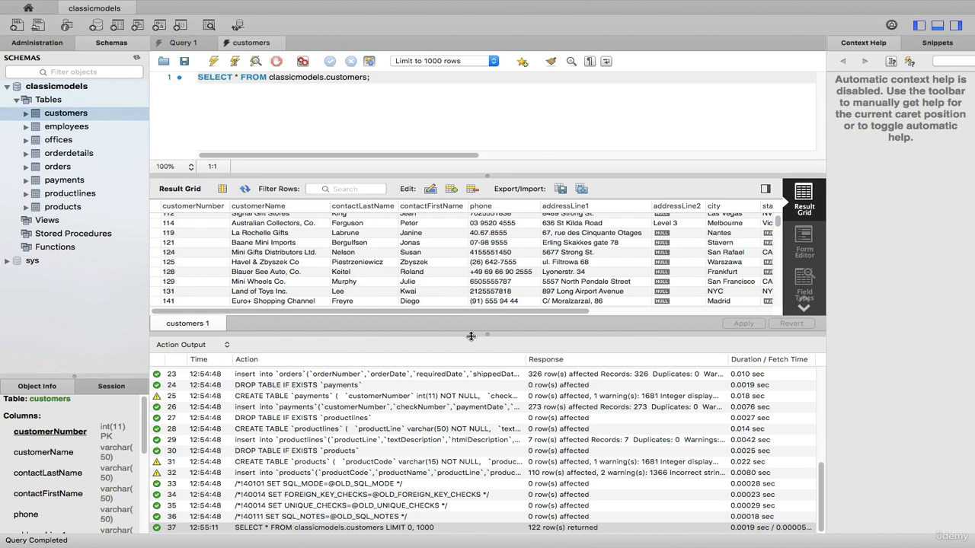
{"action": "left_click_drag", "start_coordinate": [473, 334], "coordinate": [514, 523]}
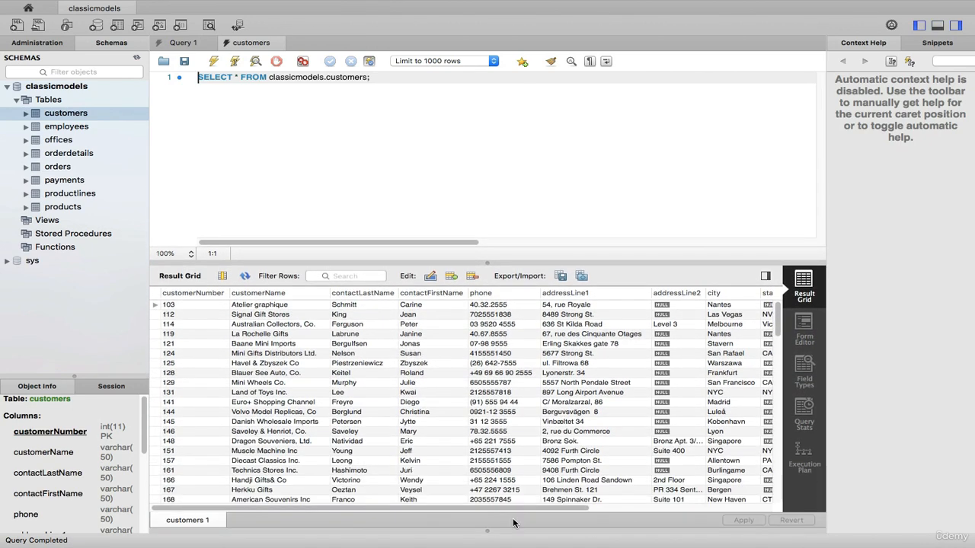